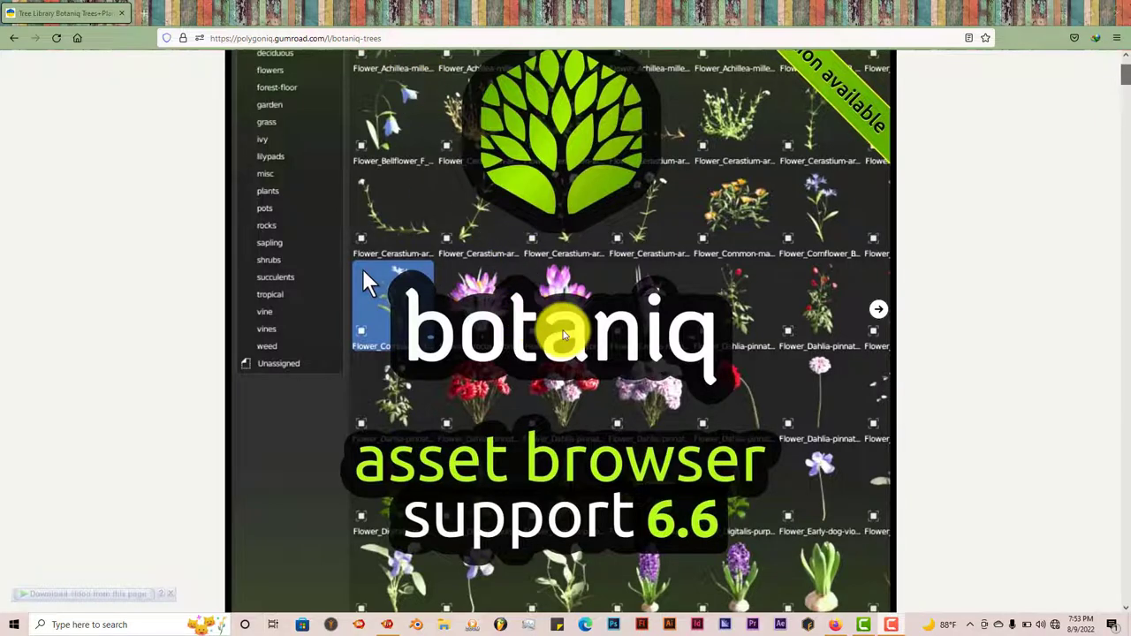
Scroll the Gumroad botaniq page to reveal the full ($129+), lite ($49+) and free ($0+) options.
scroll(941, 340, down, 5)
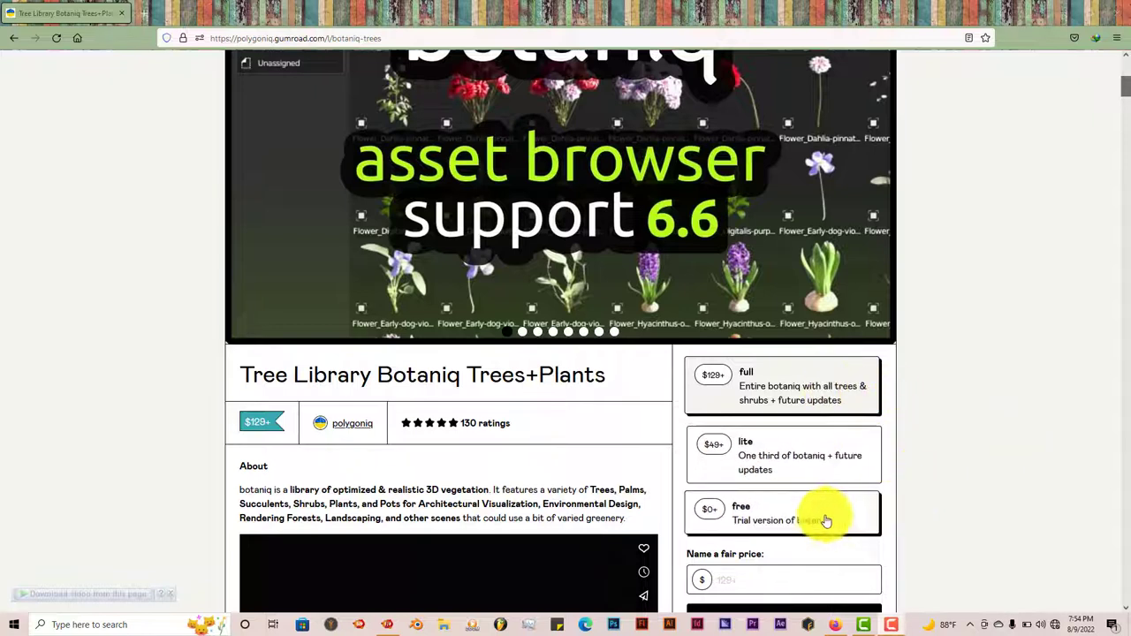
click(1061, 14)
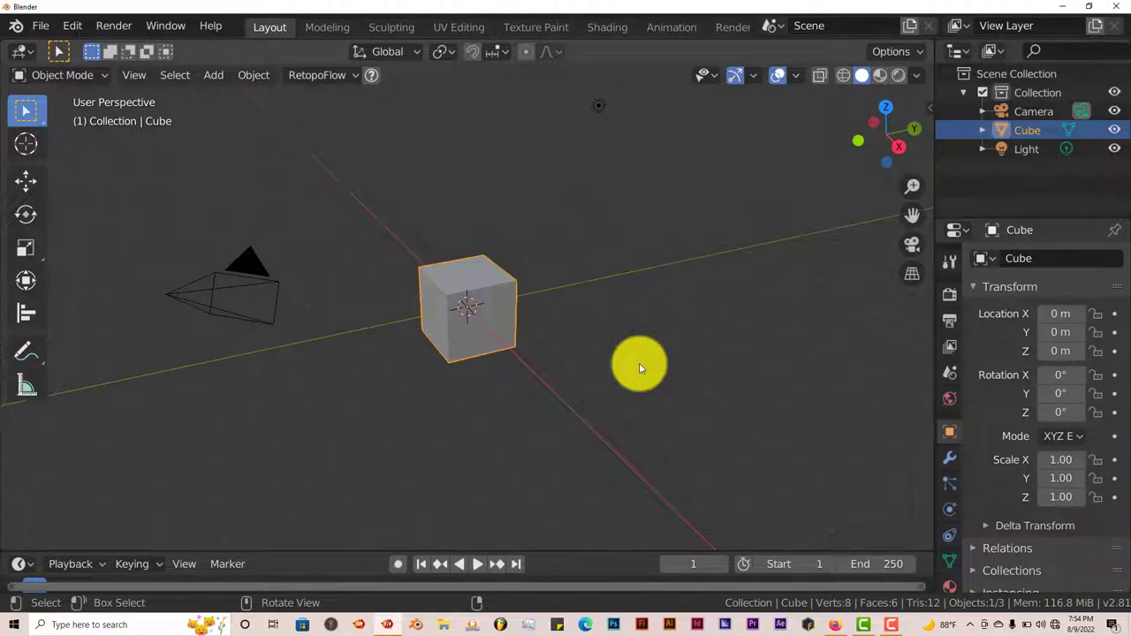
click(76, 32)
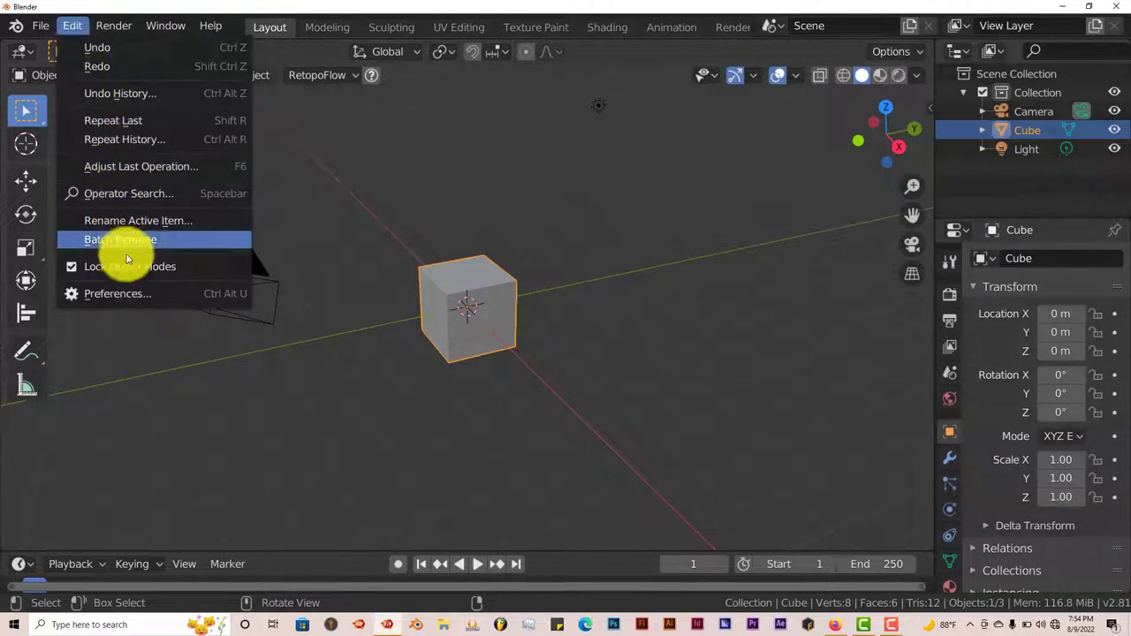
click(130, 294)
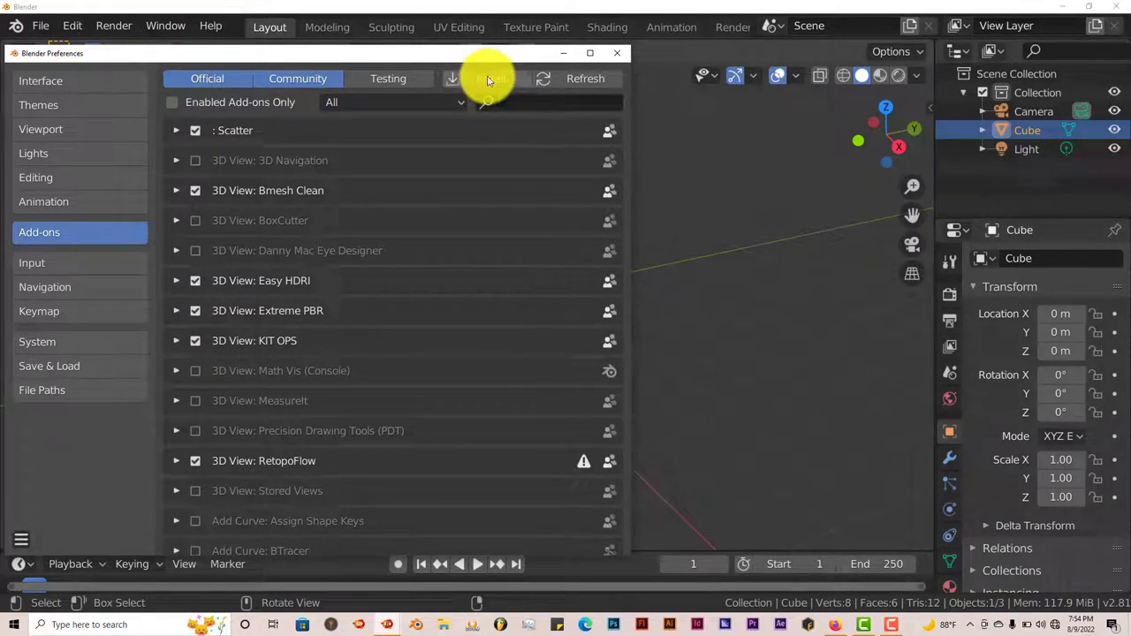
click(487, 80)
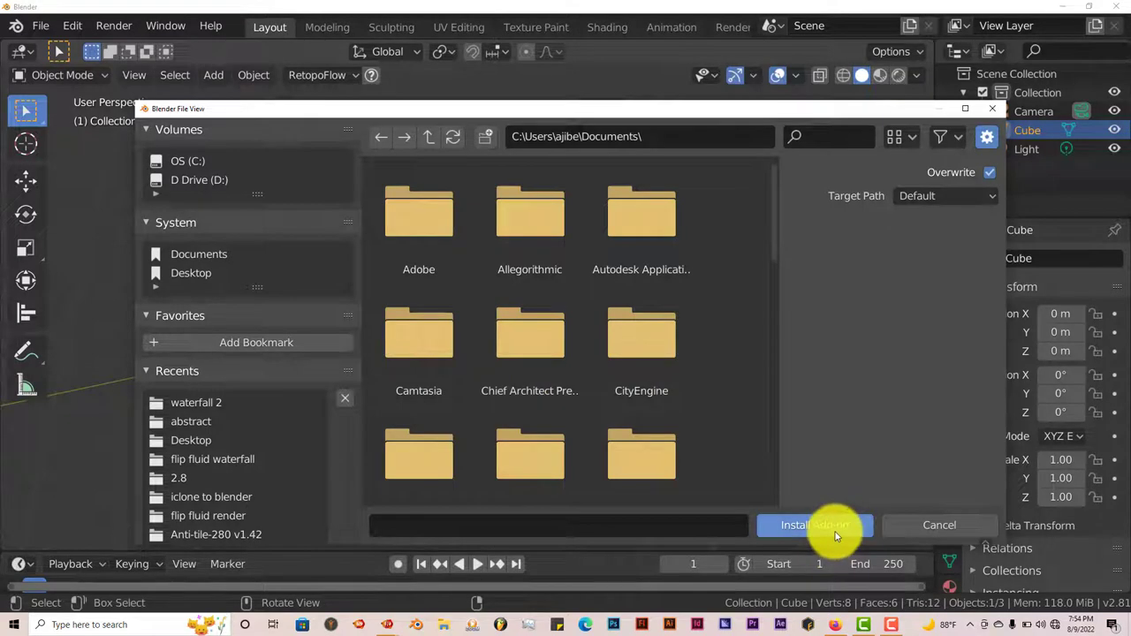
click(925, 527)
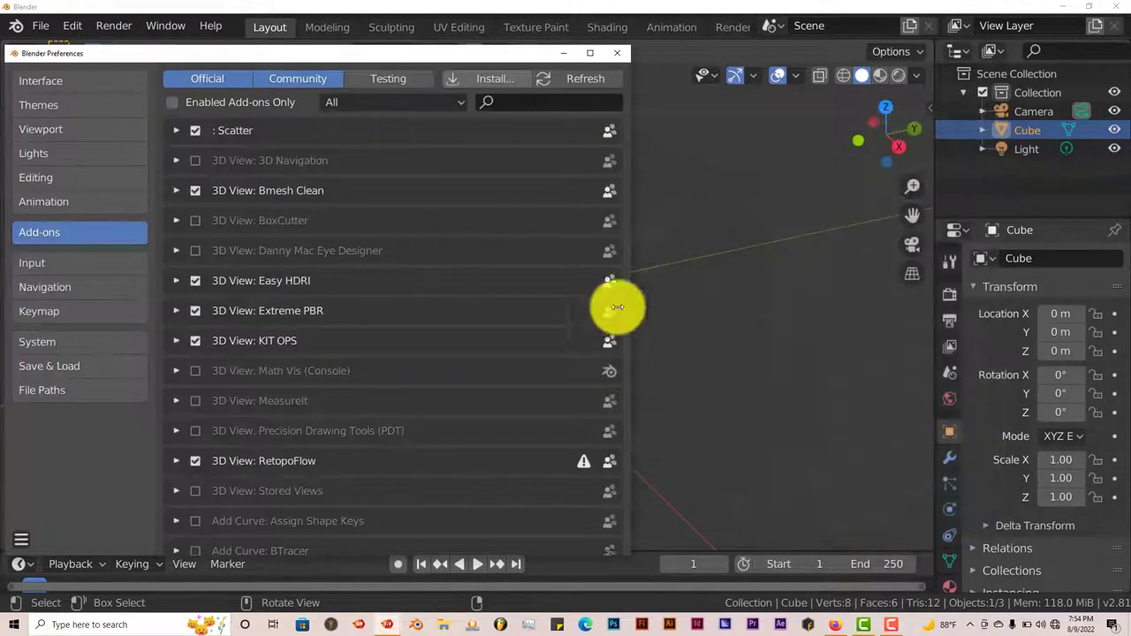
click(538, 102)
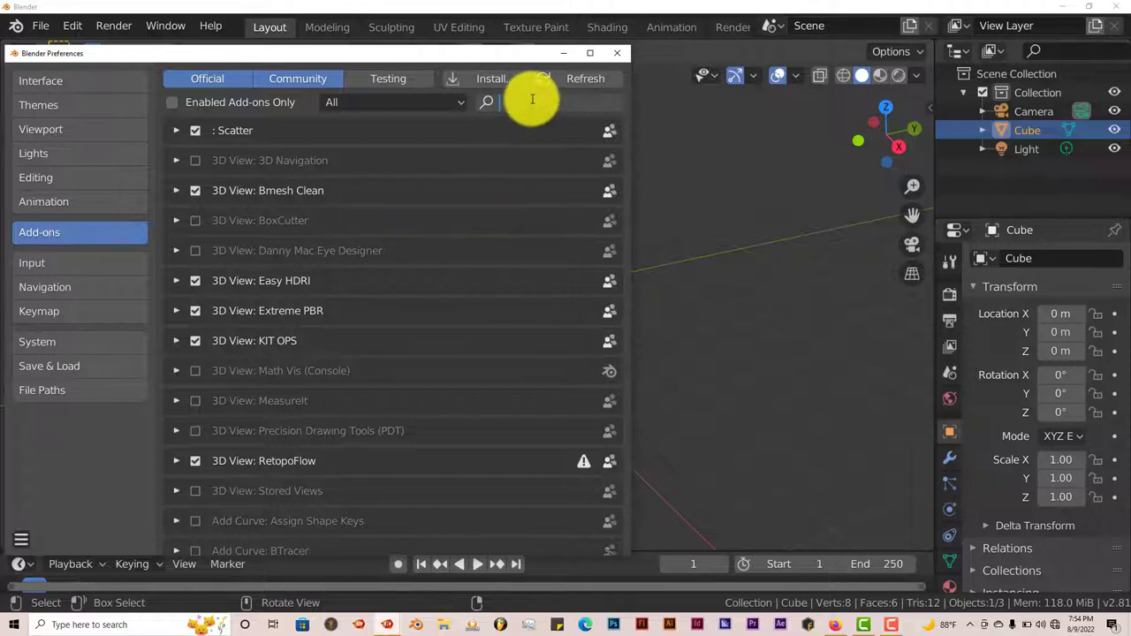
text(b)
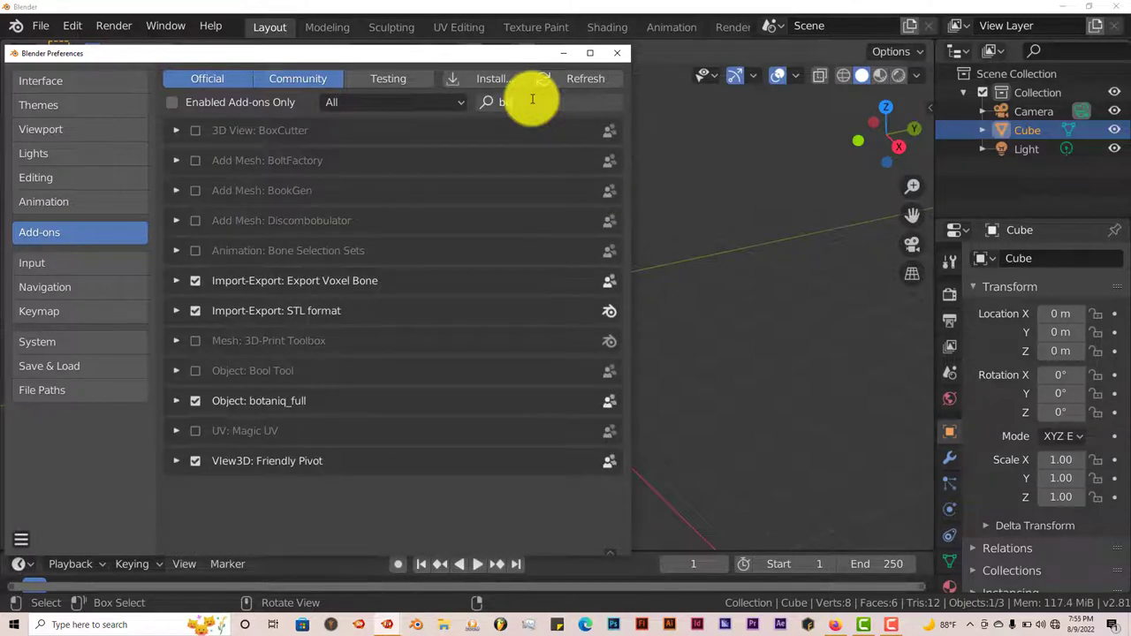
text(ota)
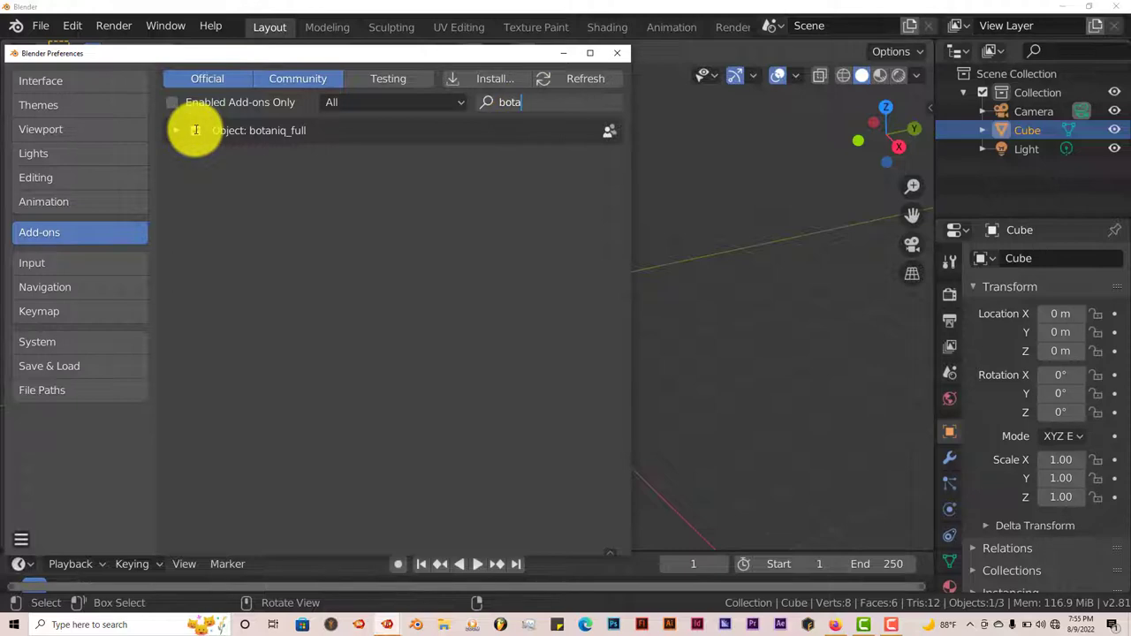
click(617, 53)
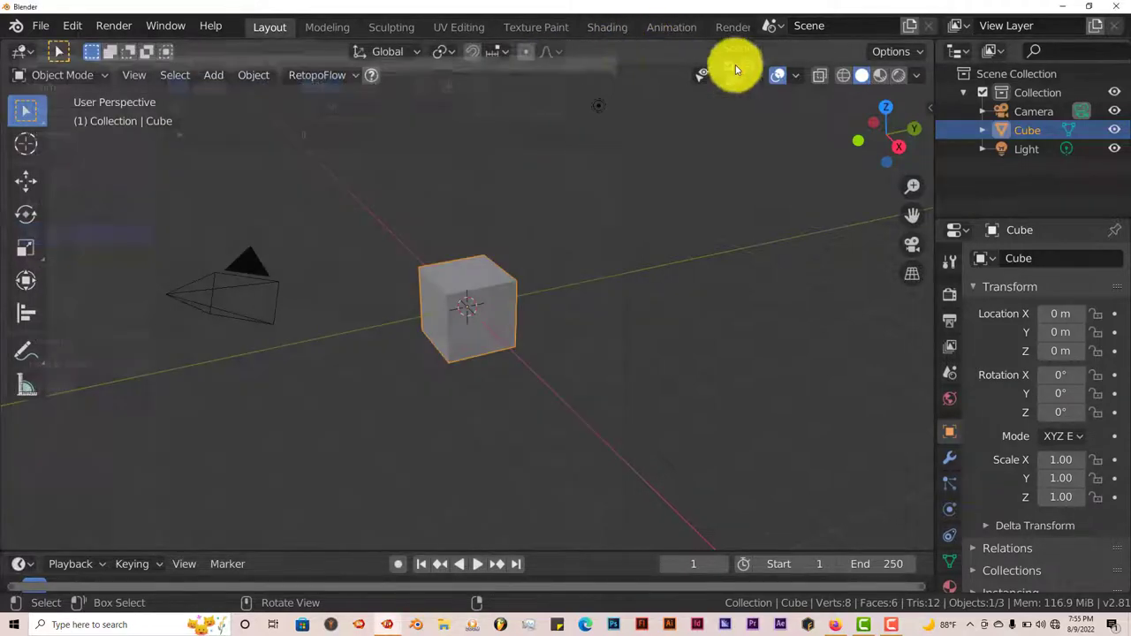
Show the viewport sidebar on the botaniq full tab.
click(927, 107)
click(923, 537)
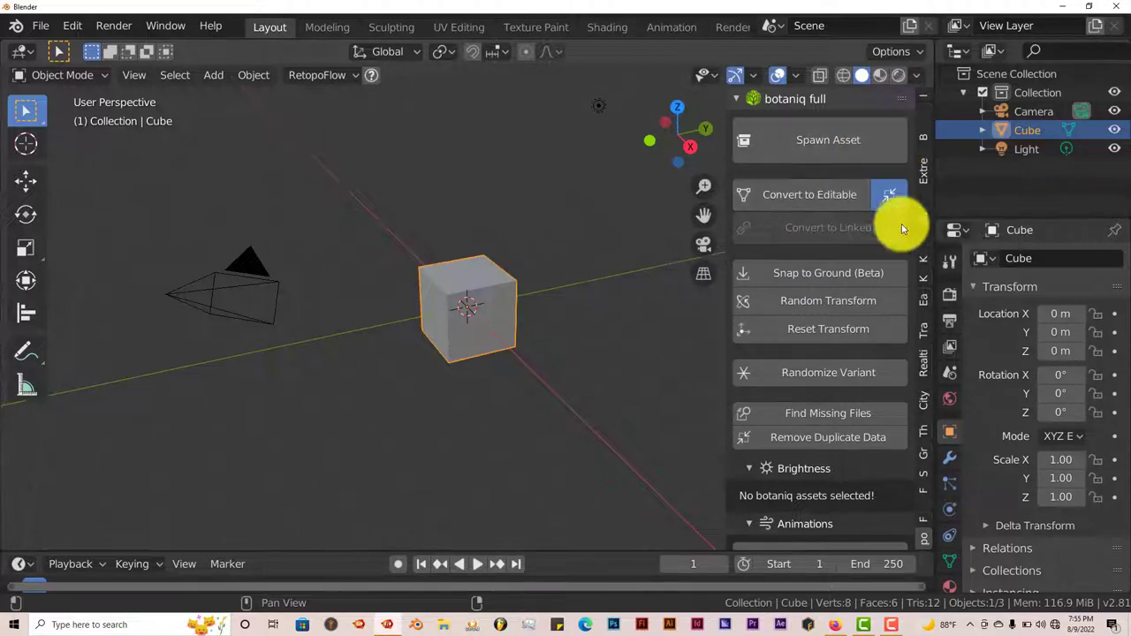
scroll(545, 371, up, 3)
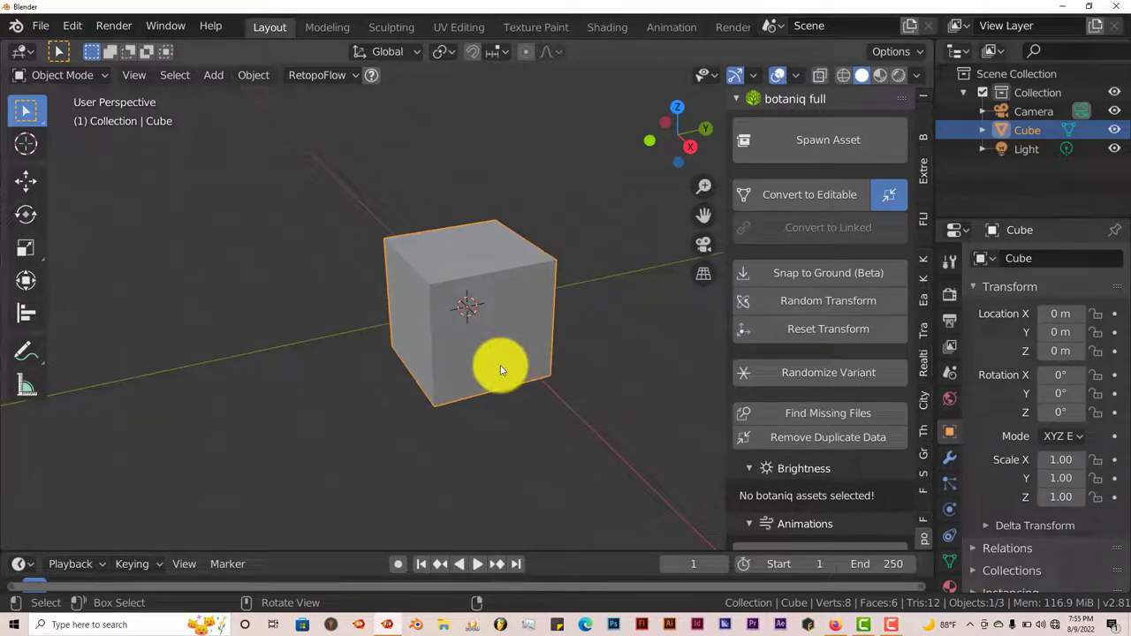
Delete the default cube and look over the botaniq panel.
key(Delete)
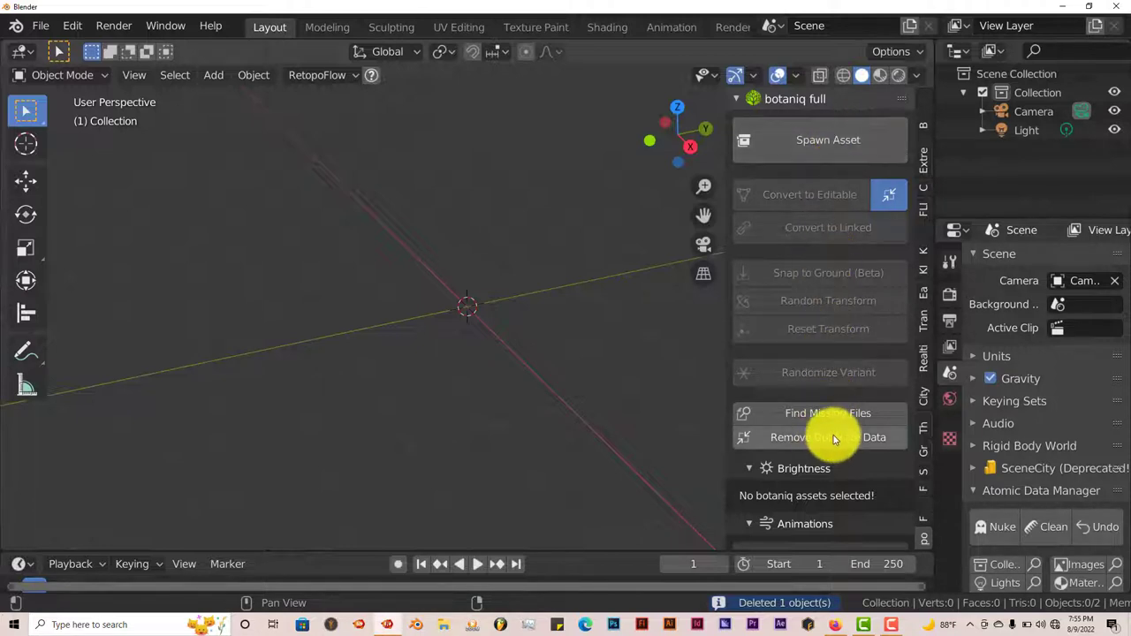
scroll(834, 439, down, 2)
scroll(834, 439, down, 1)
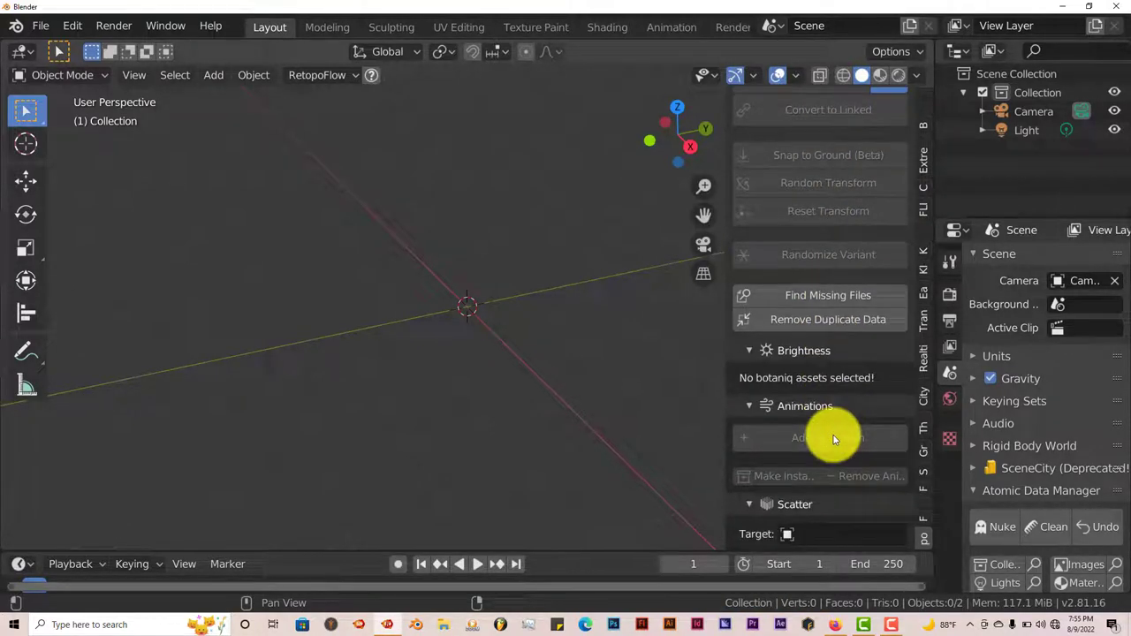
scroll(834, 440, up, 2)
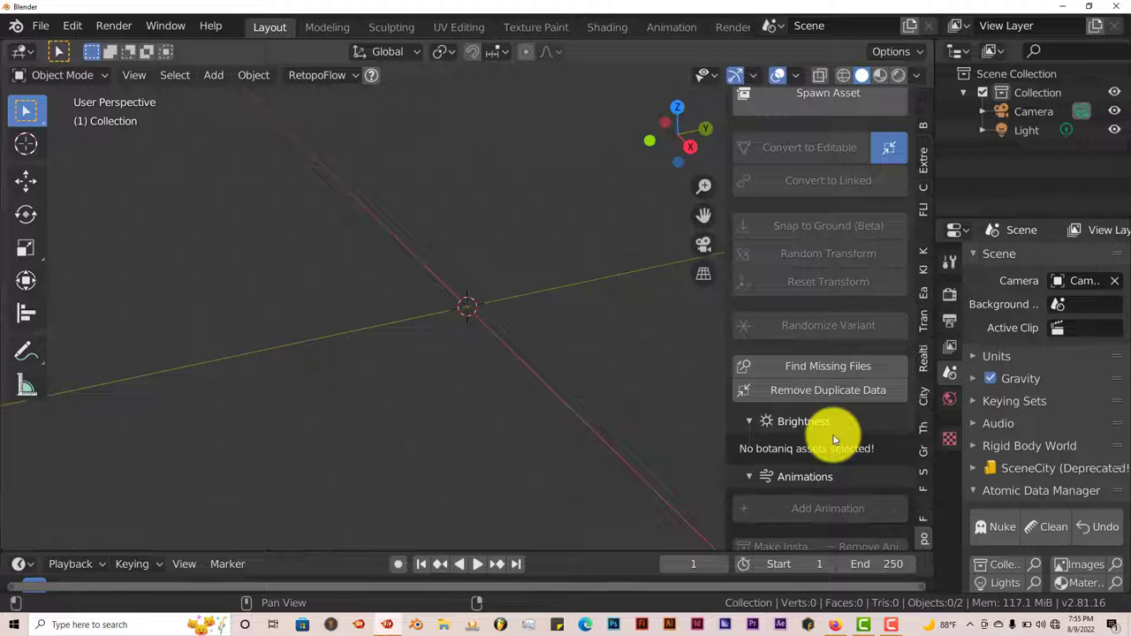
scroll(834, 434, up, 2)
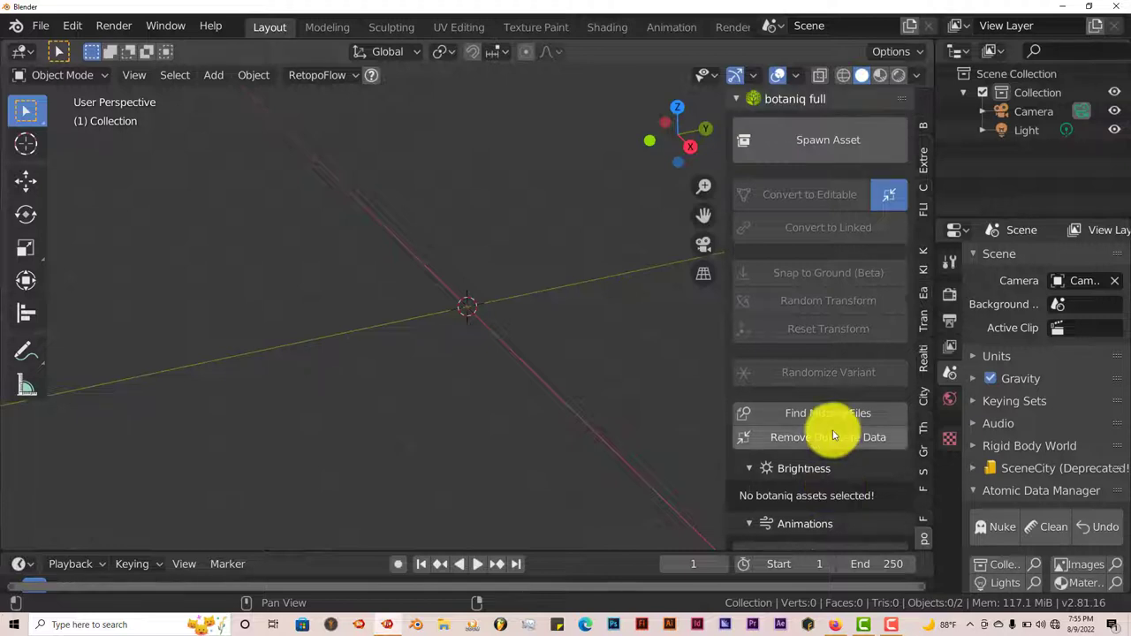
In Spawn Asset, enable all four seasons including winter, keep deciduous Maple, and toggle Make editable.
click(823, 140)
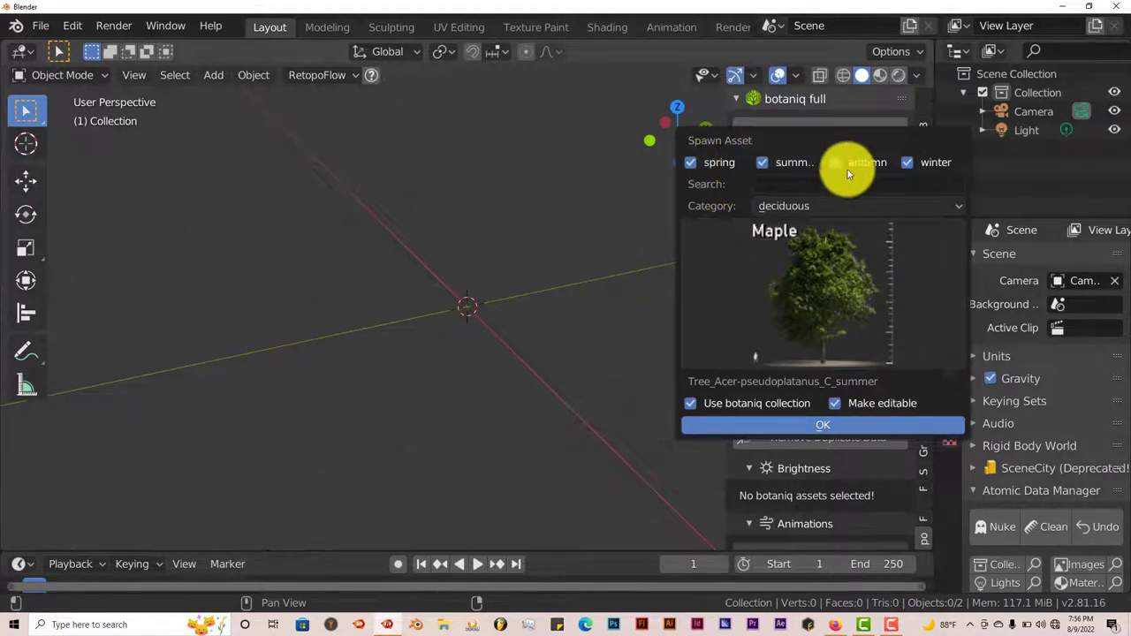
click(926, 165)
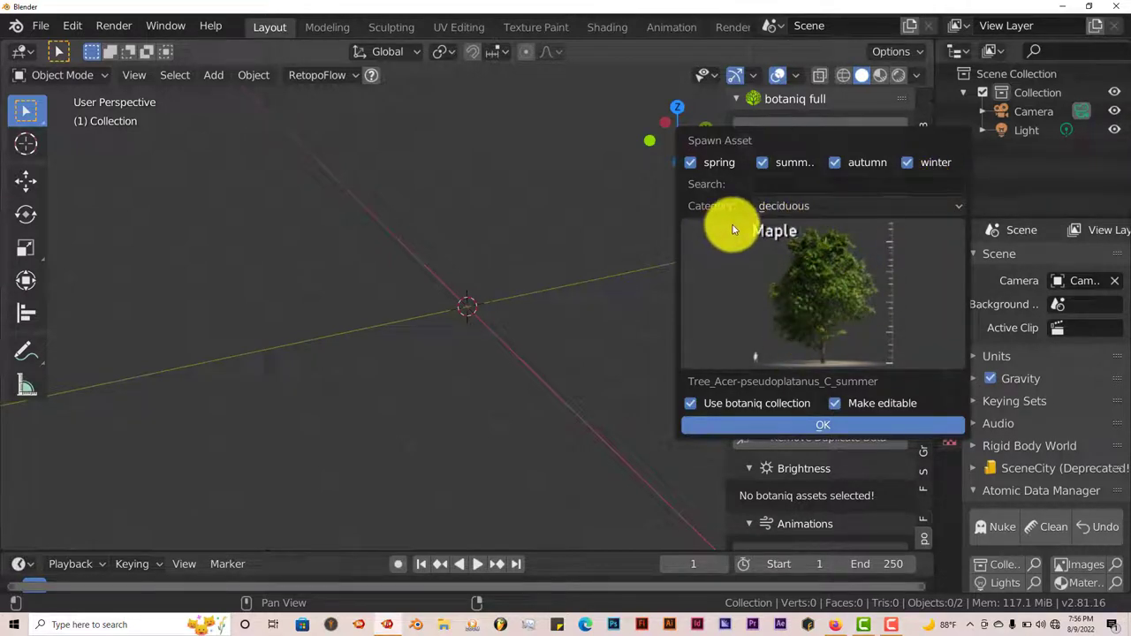
click(777, 210)
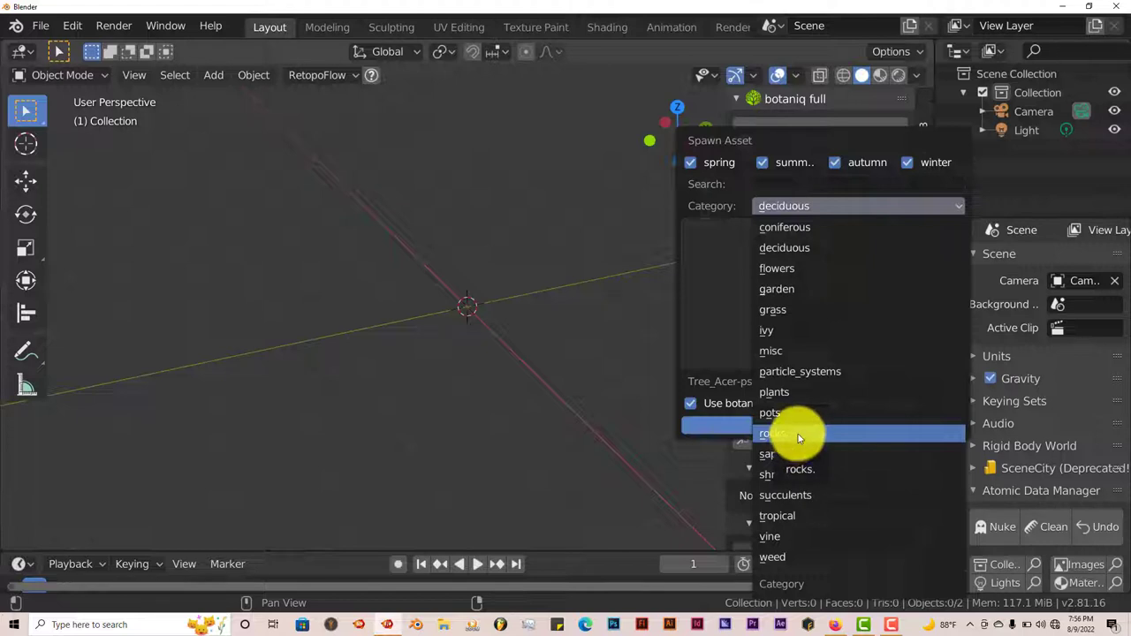
click(720, 428)
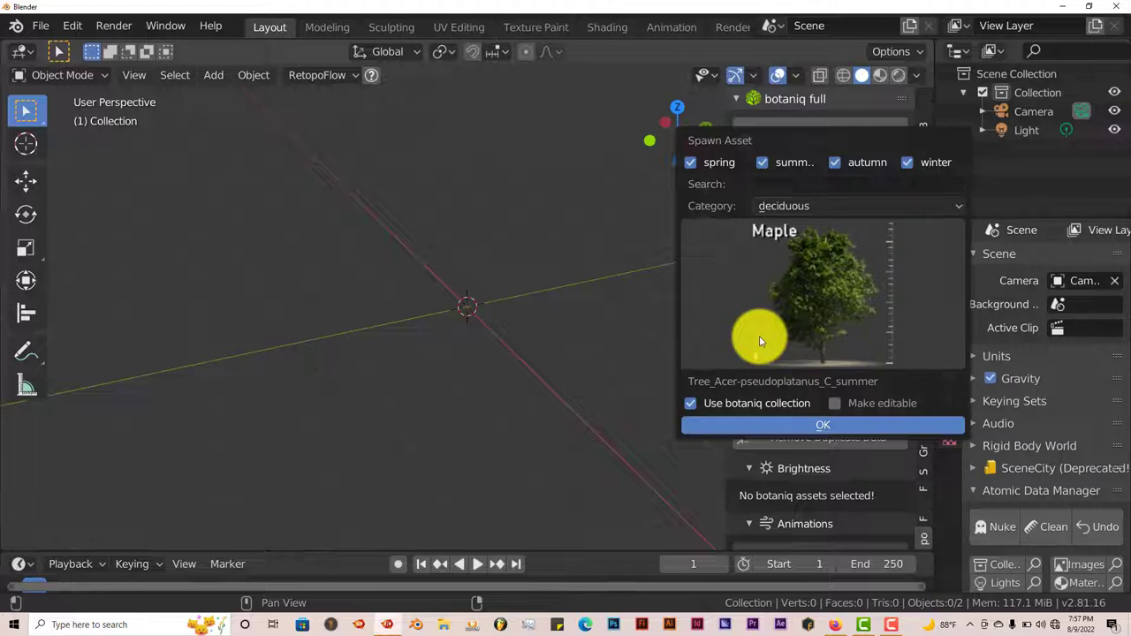
click(835, 404)
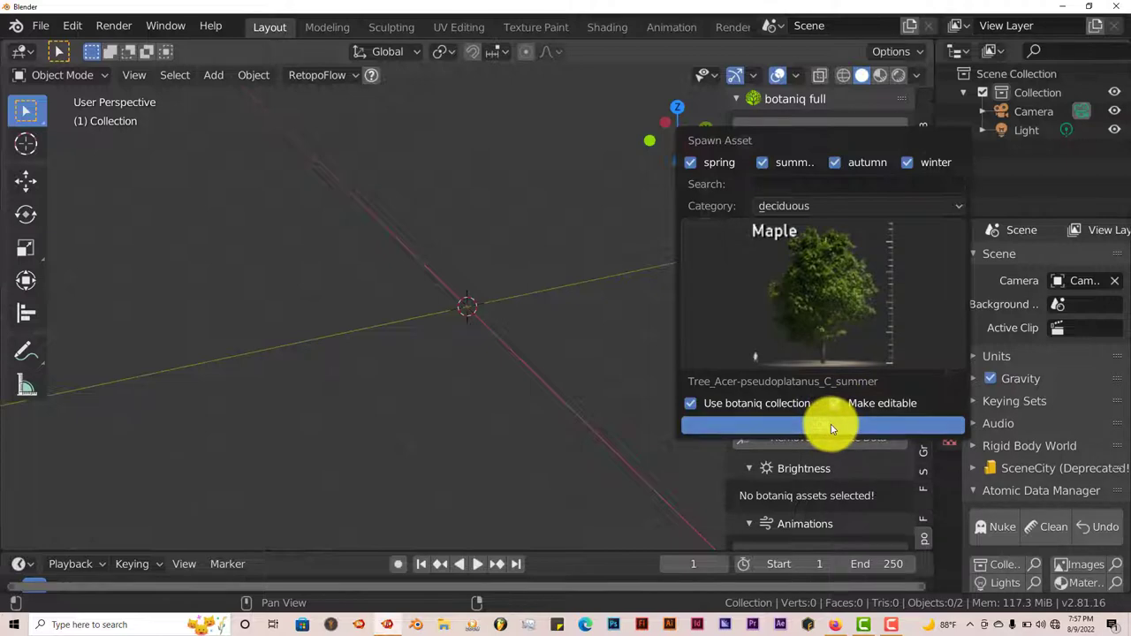
Spawn Tree_Acer-pseudoplatanus_C_summer at the origin and orbit around it to inspect it.
click(830, 424)
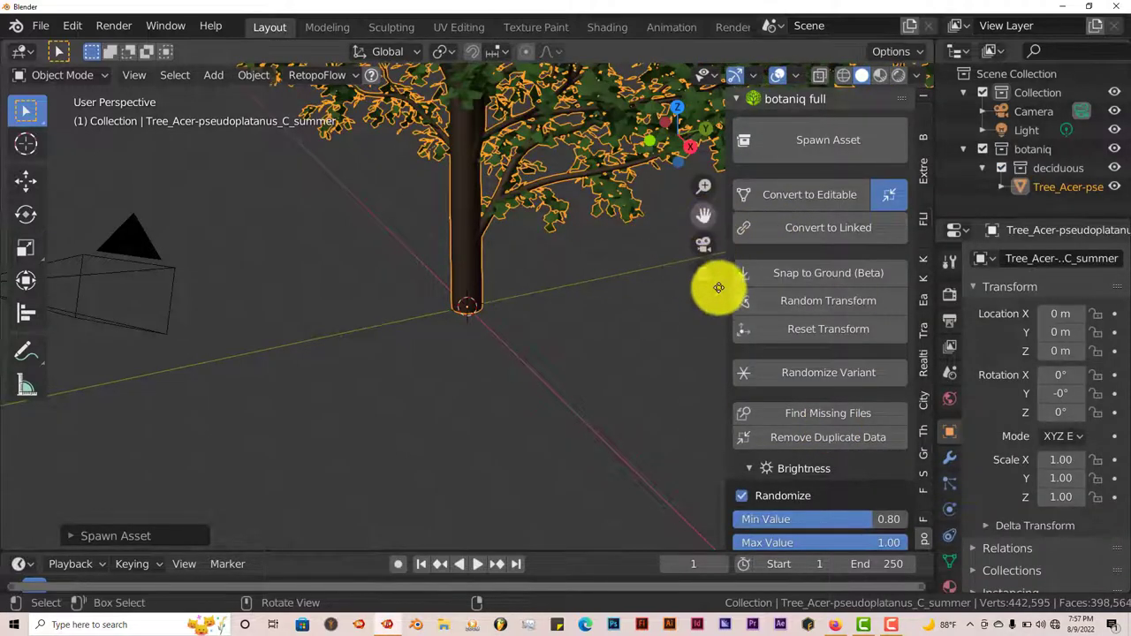
middle_drag(712, 394, 525, 255)
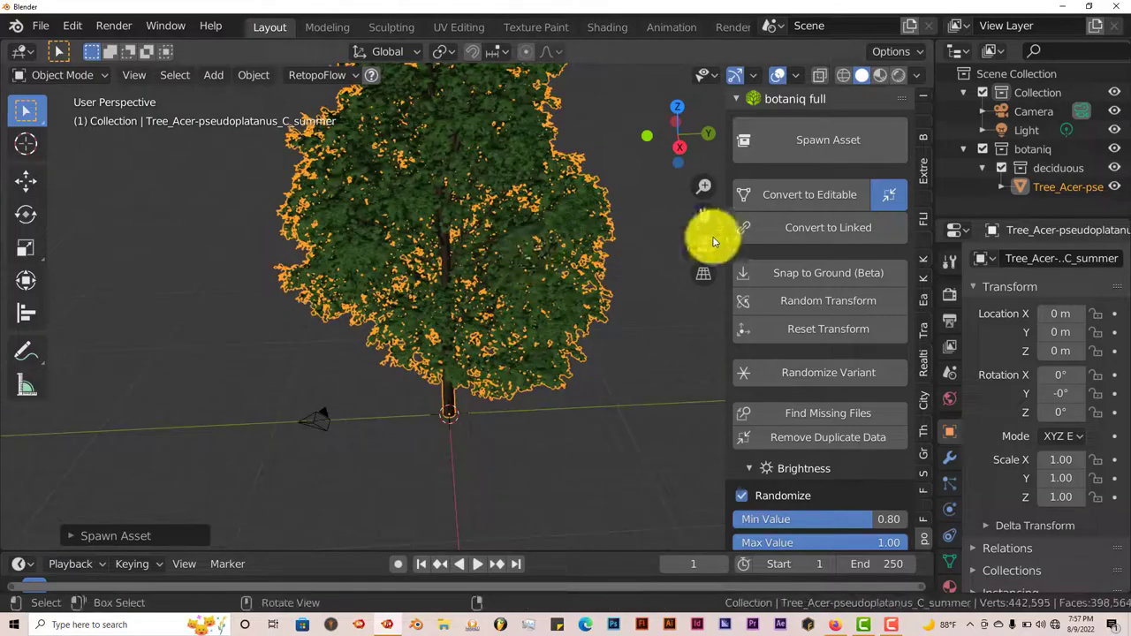
middle_drag(707, 216, 492, 263)
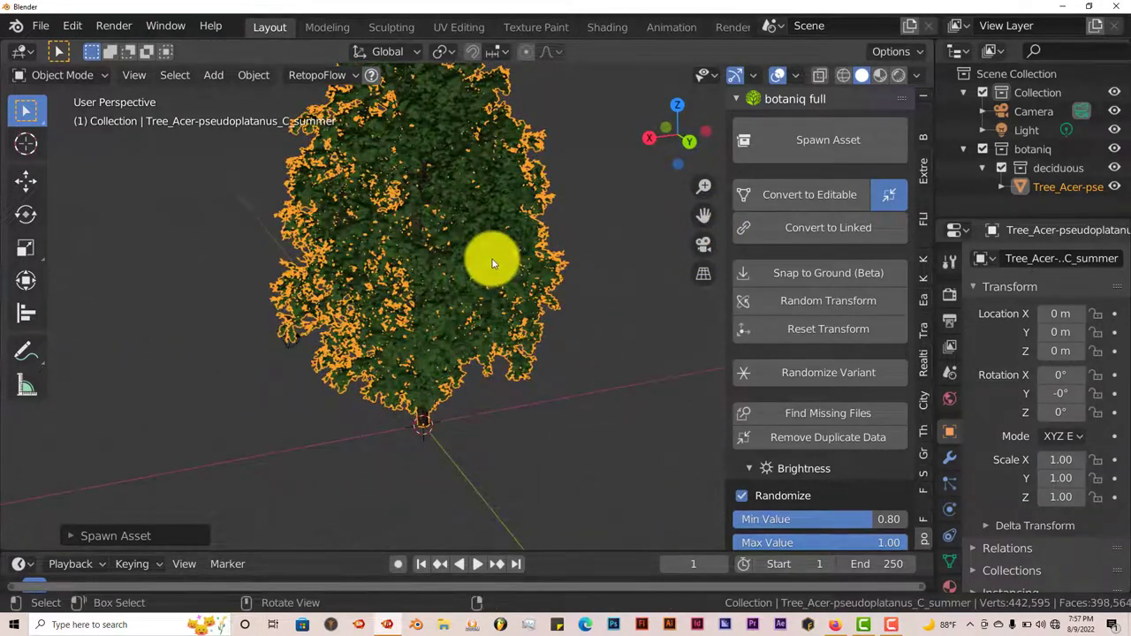
middle_drag(417, 260, 549, 267)
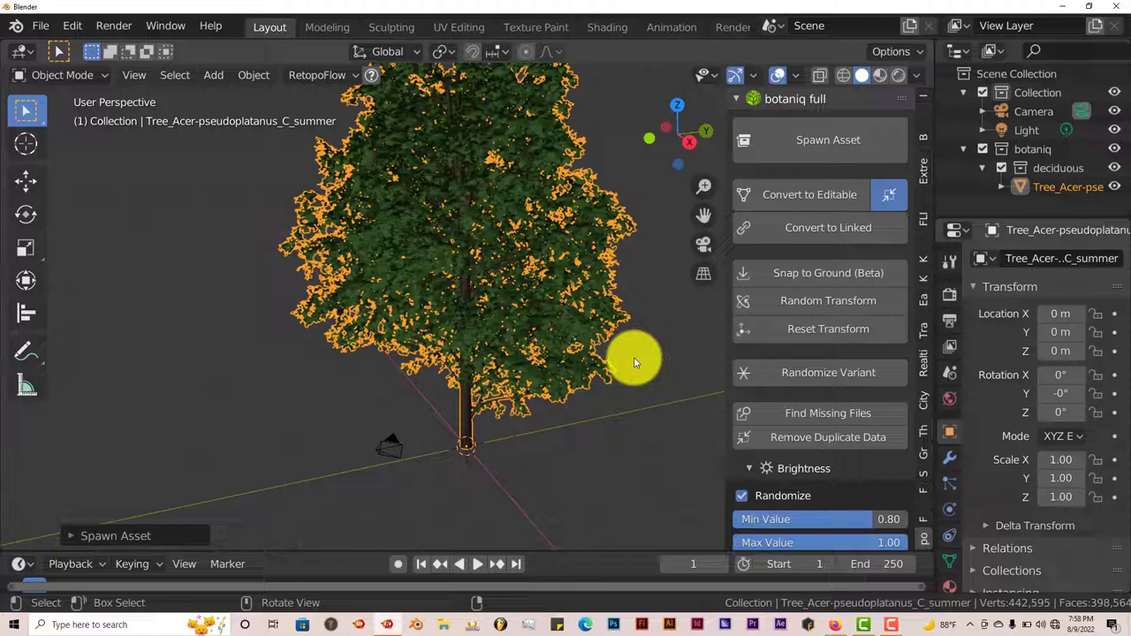
click(950, 297)
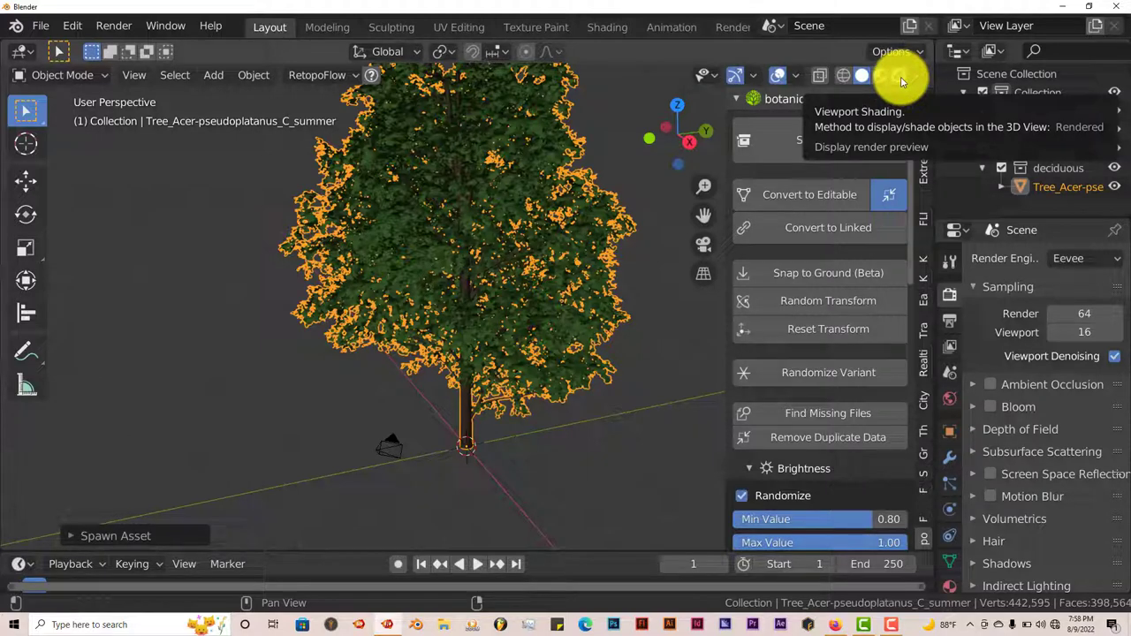
click(900, 80)
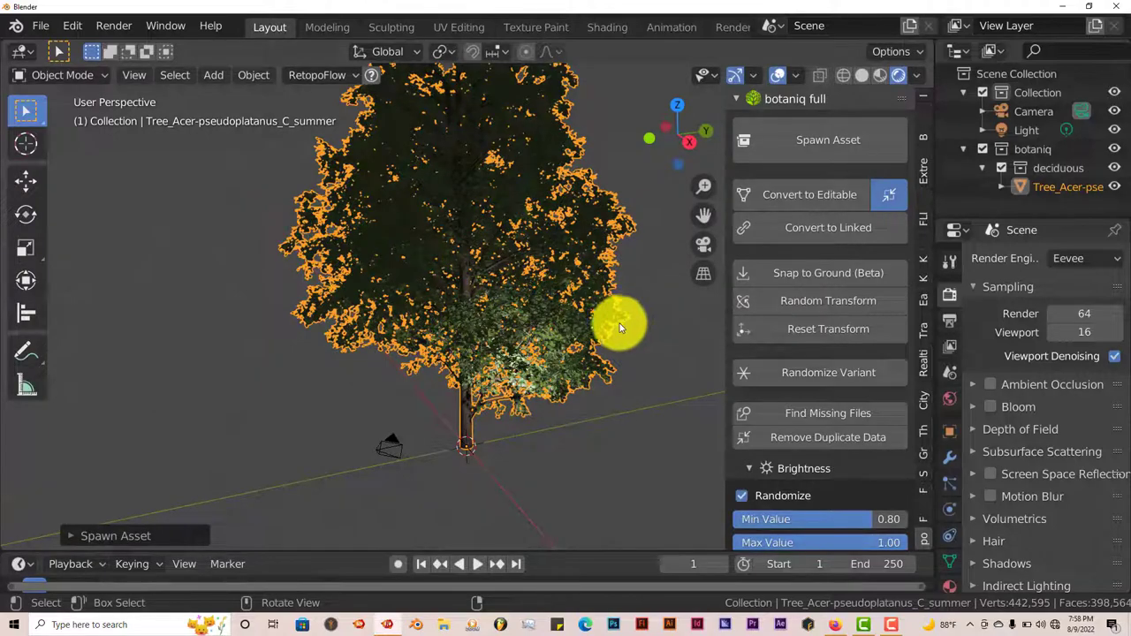
scroll(619, 326, up, 10)
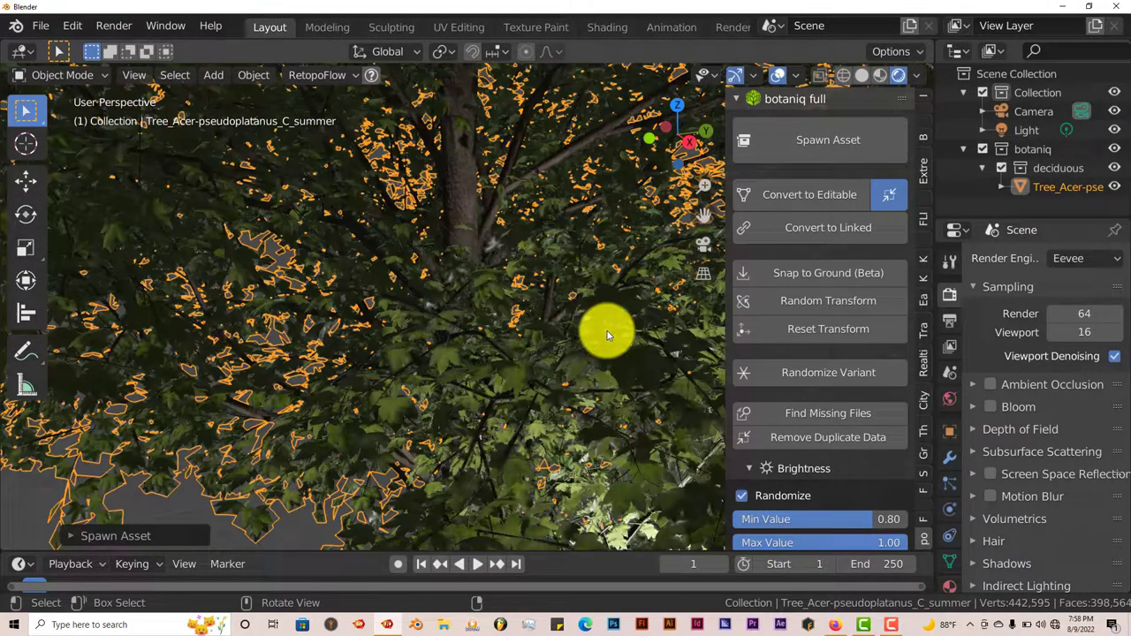
scroll(605, 336, up, 3)
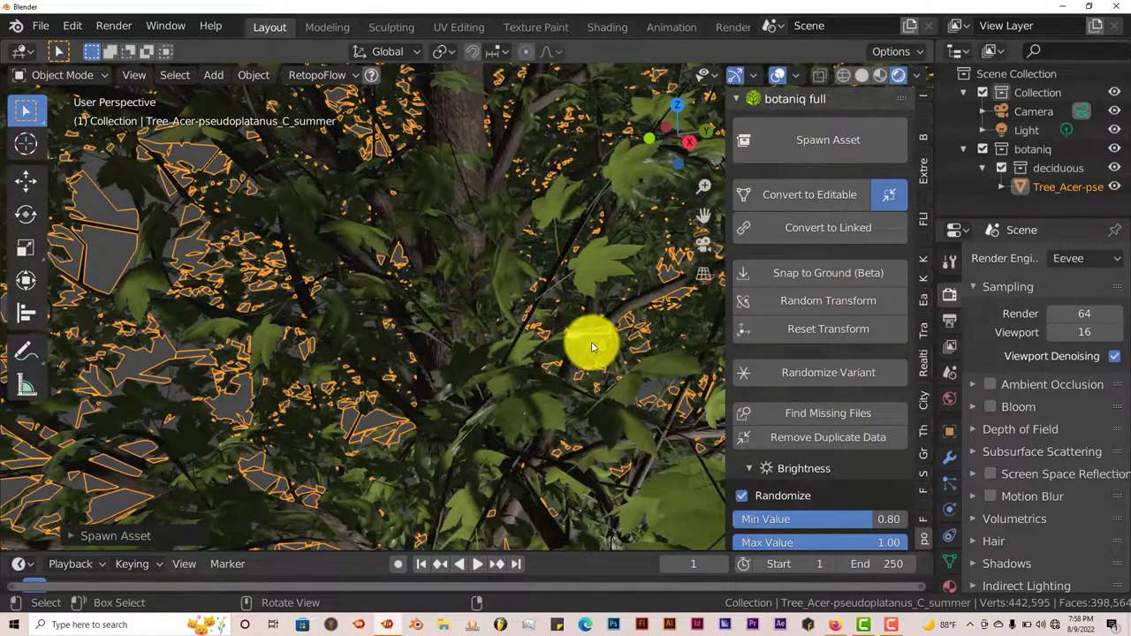
middle_drag(592, 341, 585, 343)
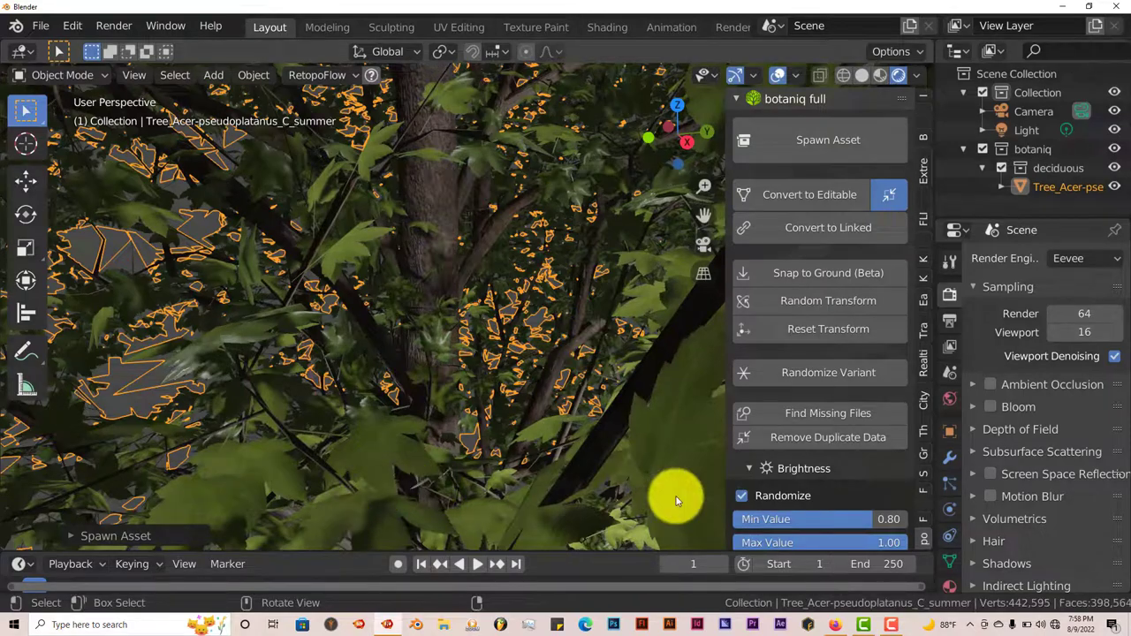
middle_drag(677, 497, 658, 493)
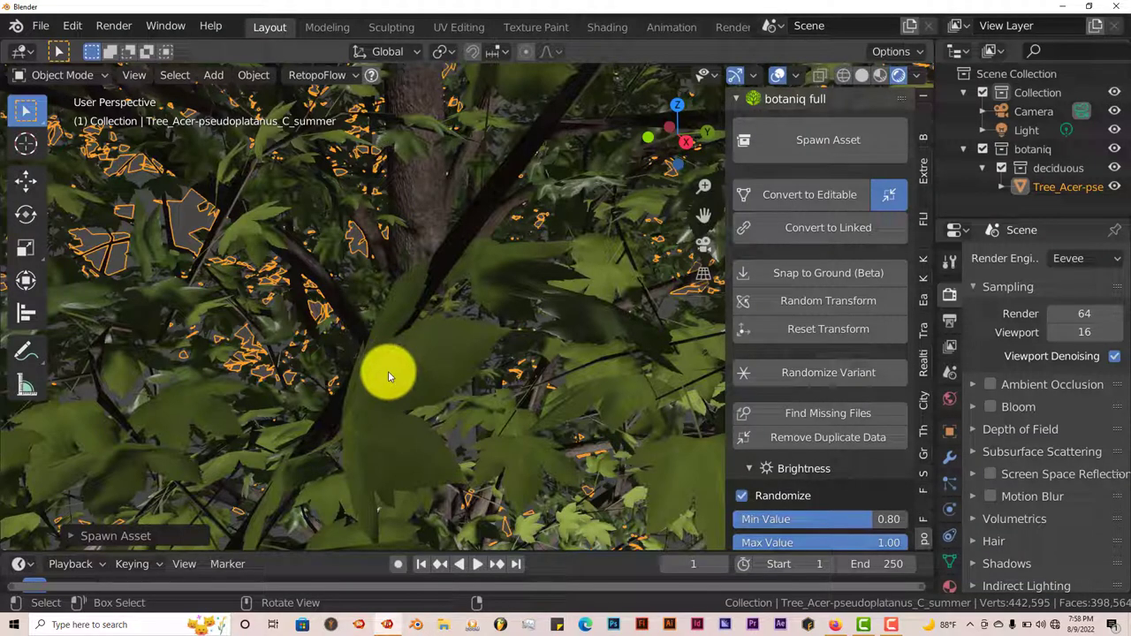
scroll(379, 173, up, 3)
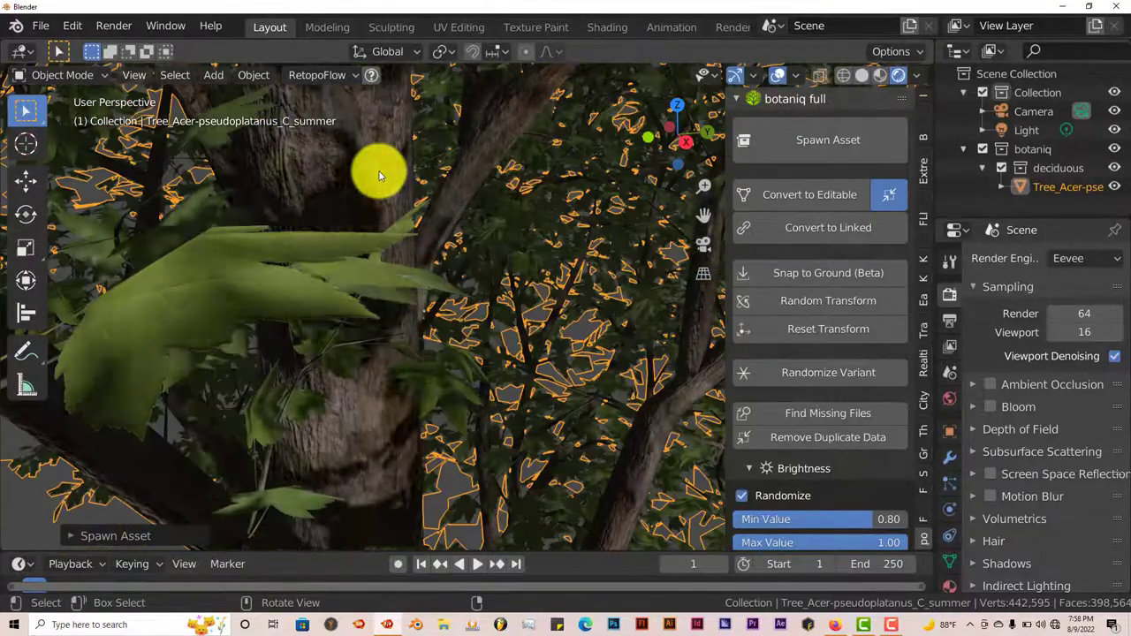
scroll(379, 173, up, 2)
middle_drag(381, 169, 748, 126)
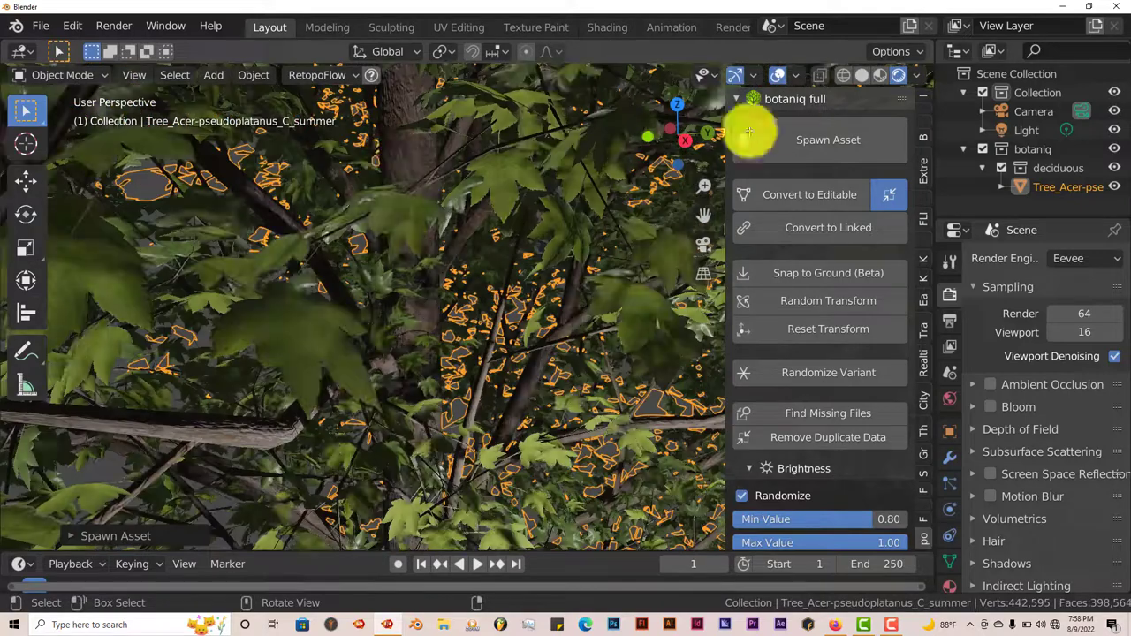
Switch to solid shading and convert the Maple tree to an editable full-detail mesh.
click(863, 77)
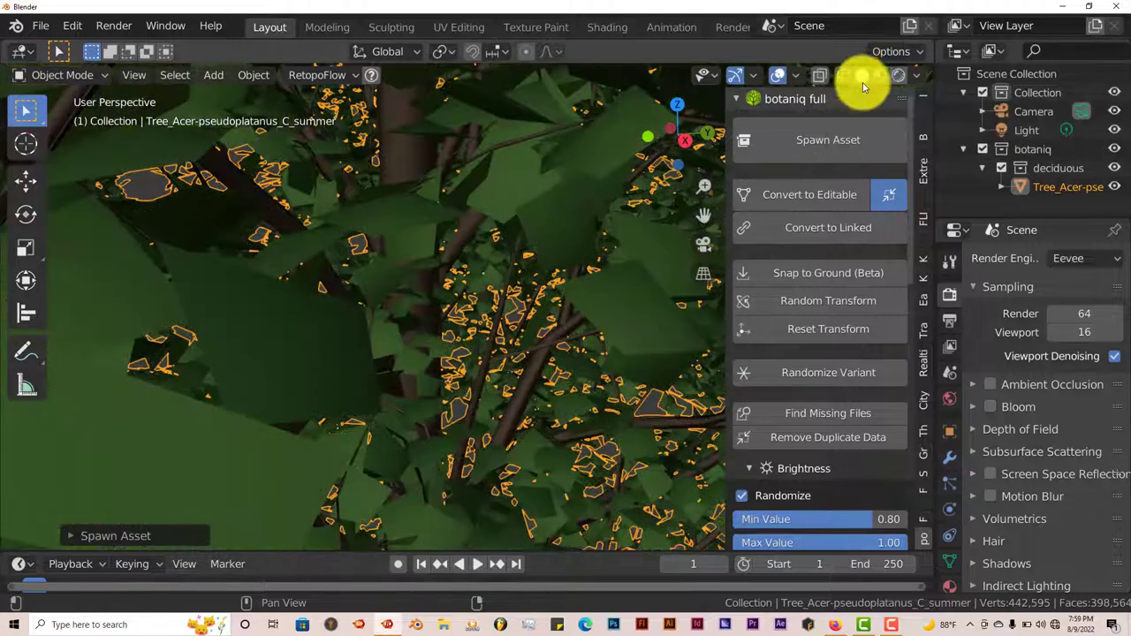
scroll(517, 305, down, 3)
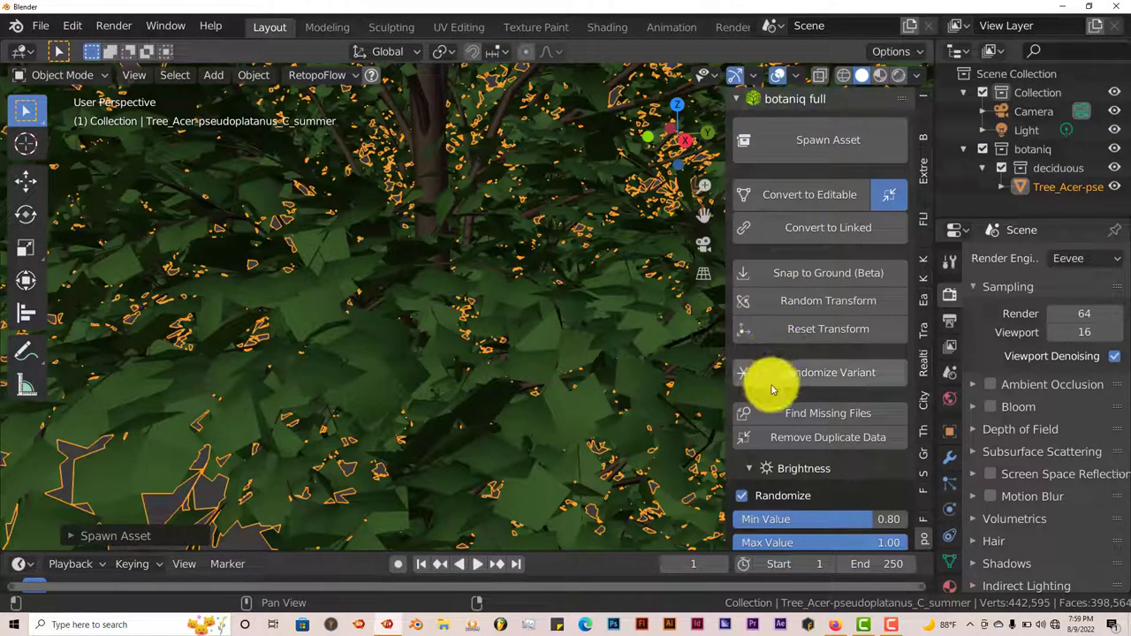
click(765, 204)
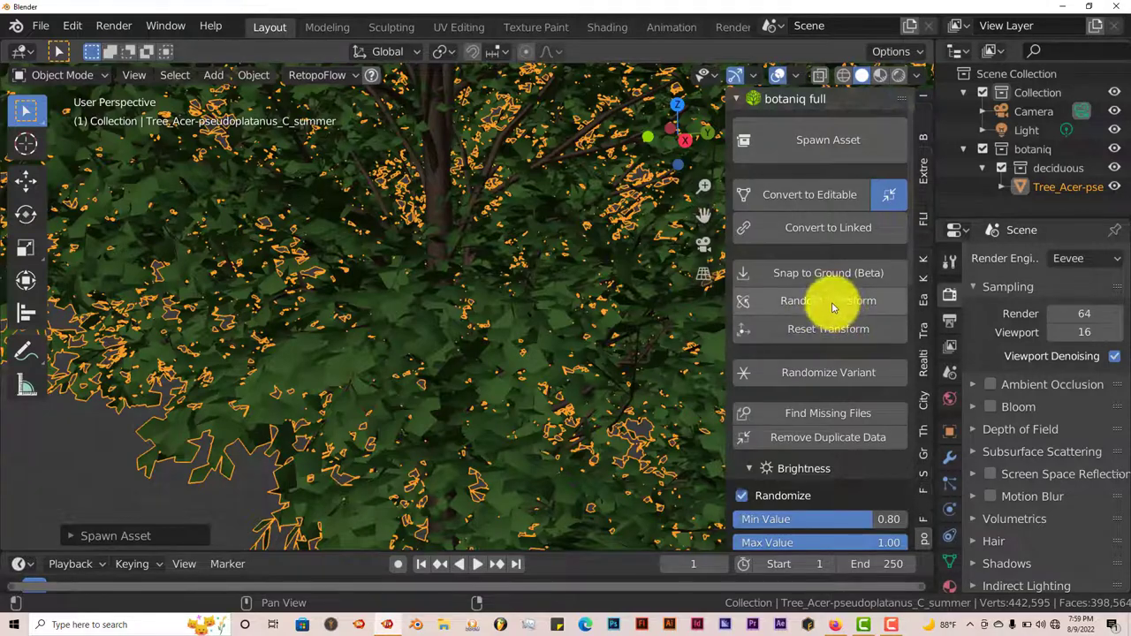
Apply Random Transform to the Maple tree three times, orbiting to compare results.
scroll(464, 322, down, 5)
middle_drag(464, 323, 506, 327)
scroll(506, 327, down, 3)
scroll(495, 321, down, 1)
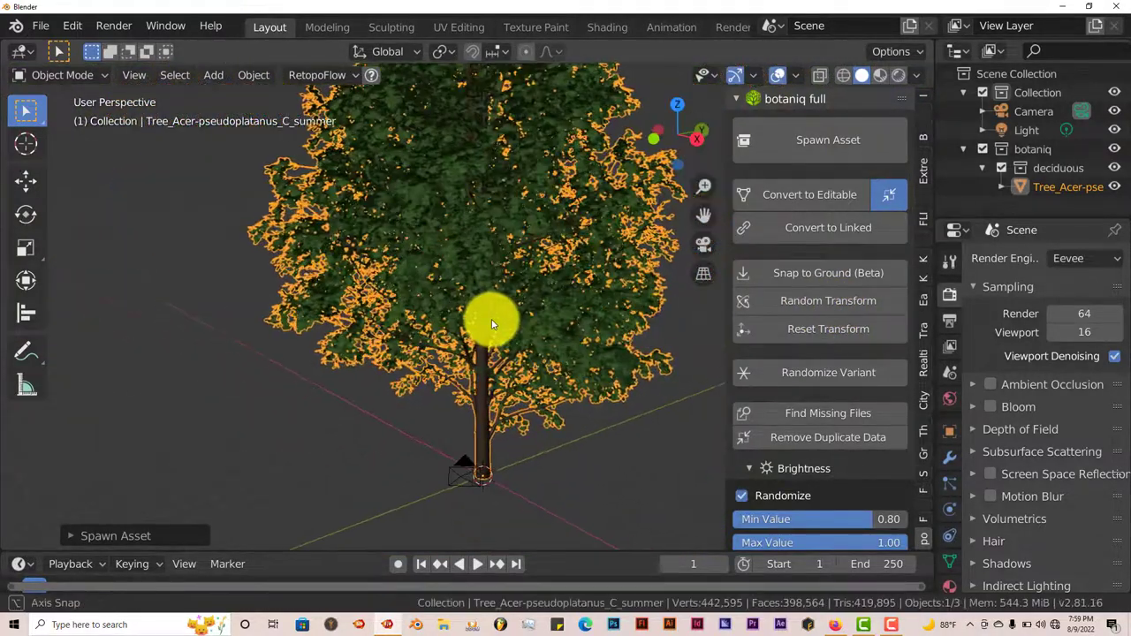
click(820, 305)
middle_drag(530, 326, 586, 327)
click(763, 305)
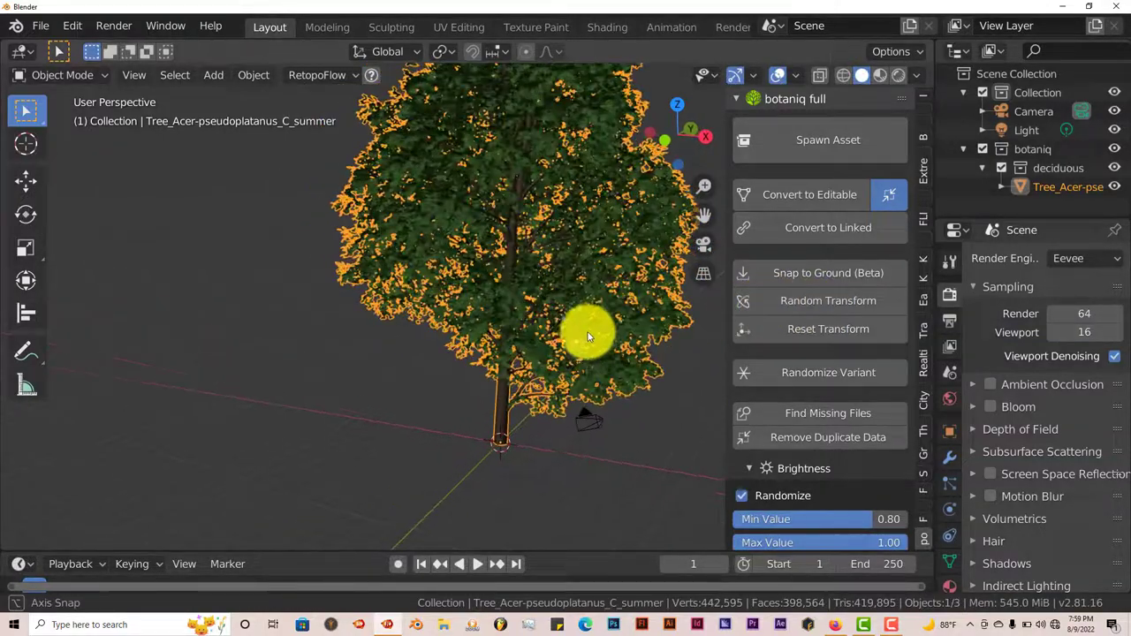
click(800, 314)
Reset the tree's transform and apply one fresh random transform.
middle_drag(558, 379, 525, 377)
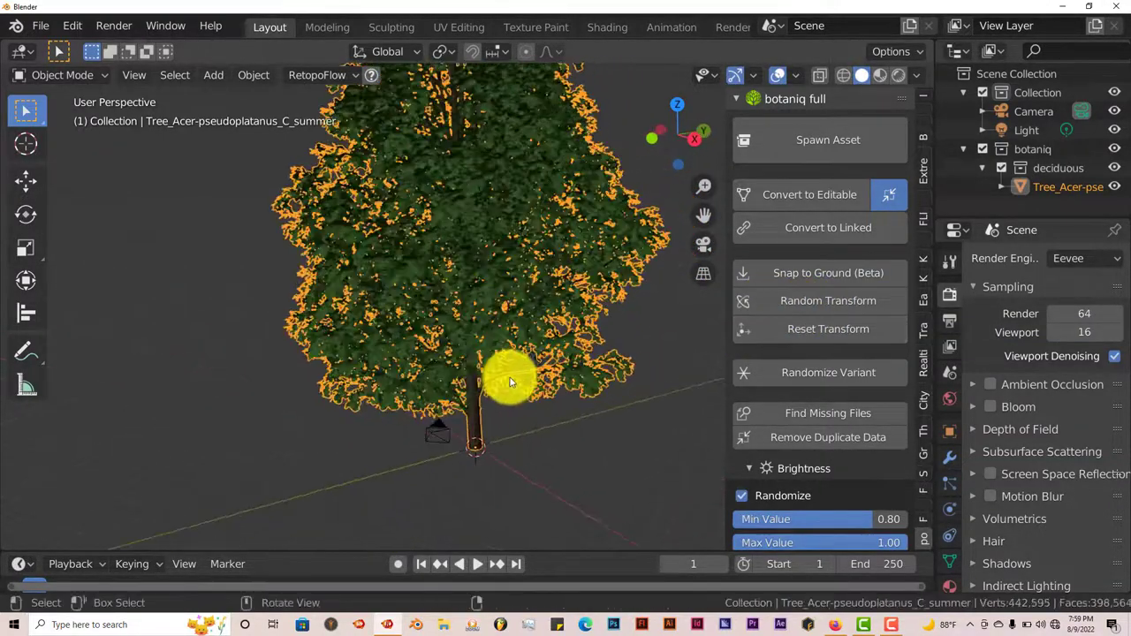
scroll(509, 382, down, 2)
click(784, 329)
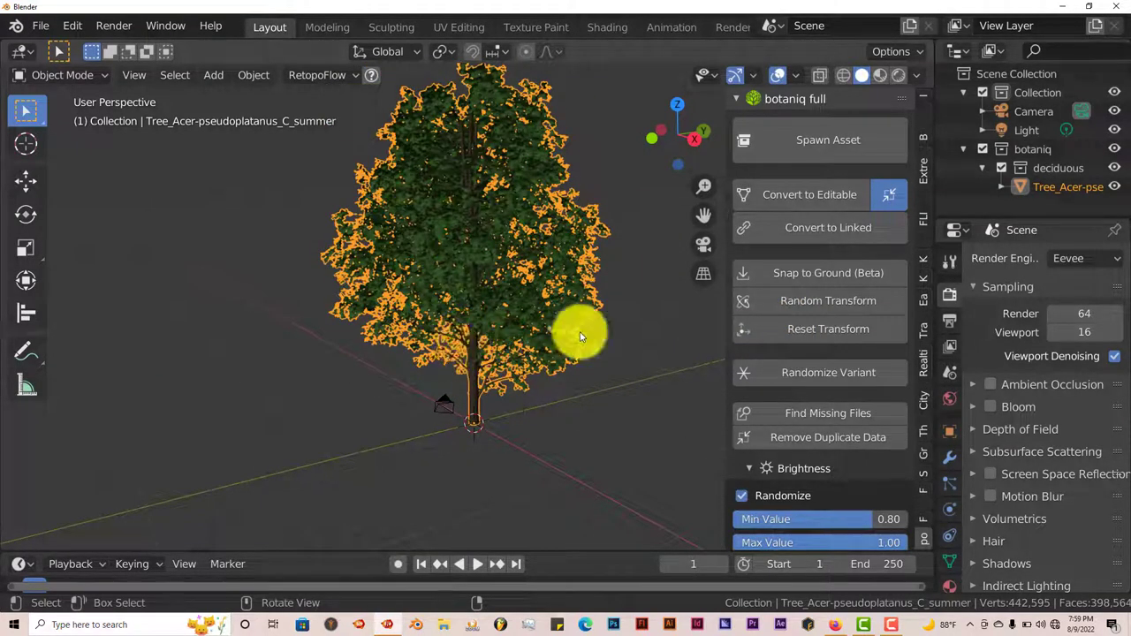
click(813, 302)
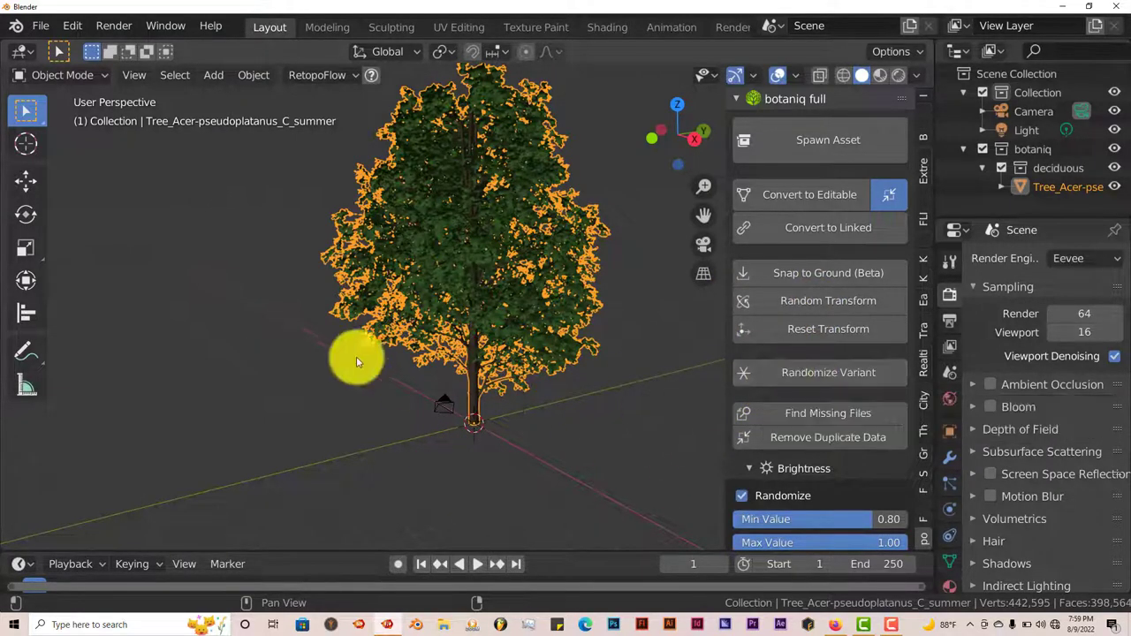
middle_drag(341, 315, 428, 343)
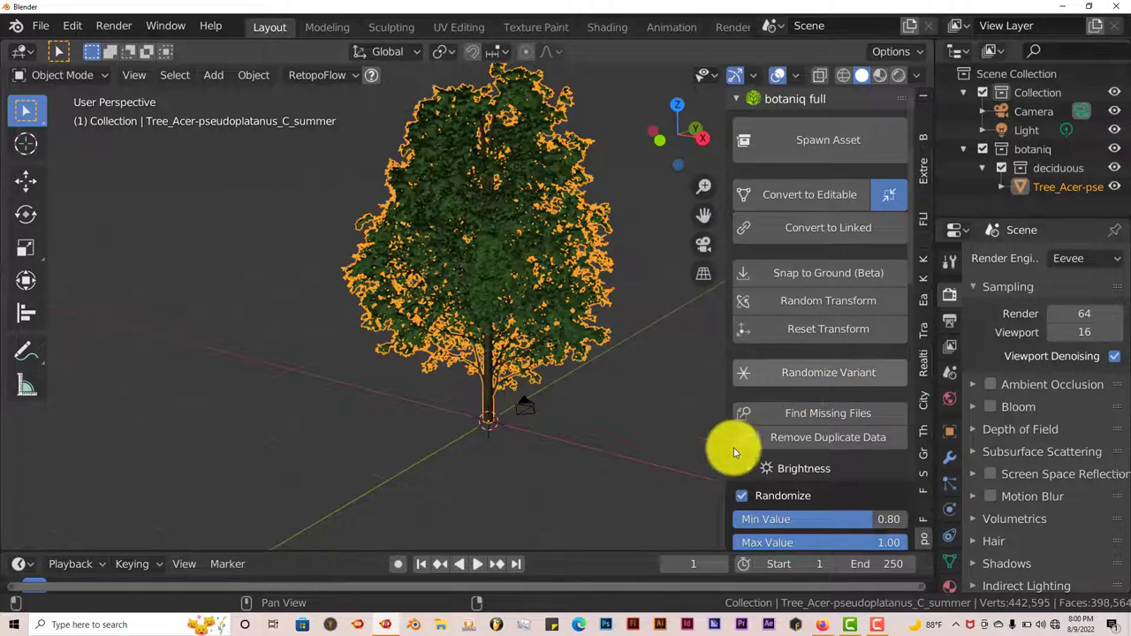
scroll(522, 386, up, 2)
mouse_move(523, 386)
middle_down()
mouse_move(543, 386)
mouse_move(537, 400)
middle_up()
scroll(538, 400, up, 2)
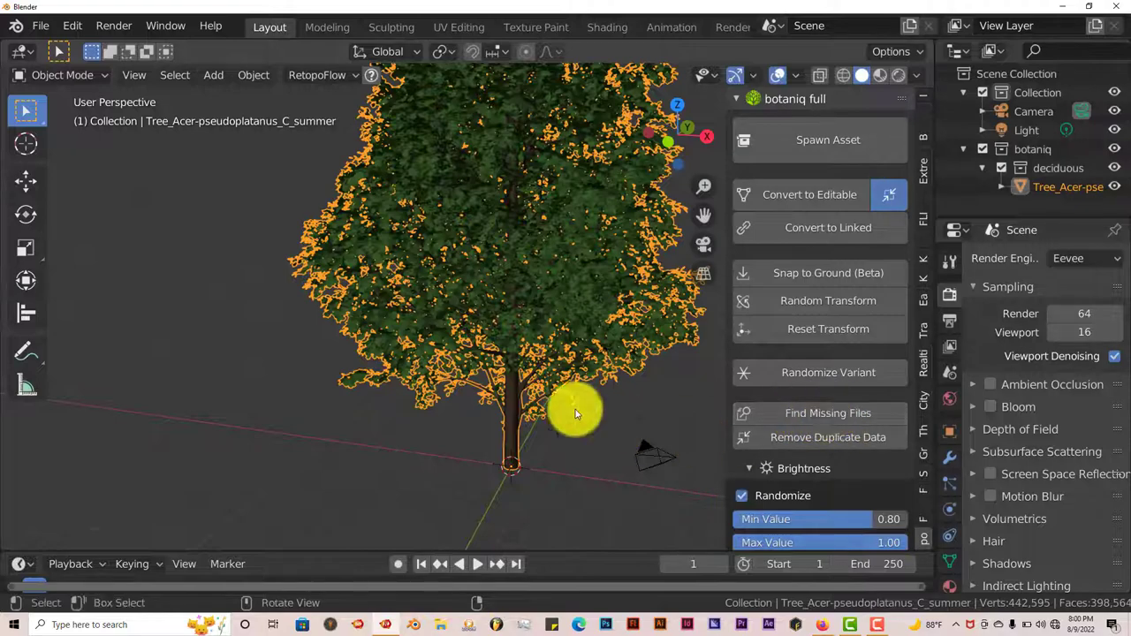
scroll(525, 391, up, 2)
middle_drag(525, 392, 510, 361)
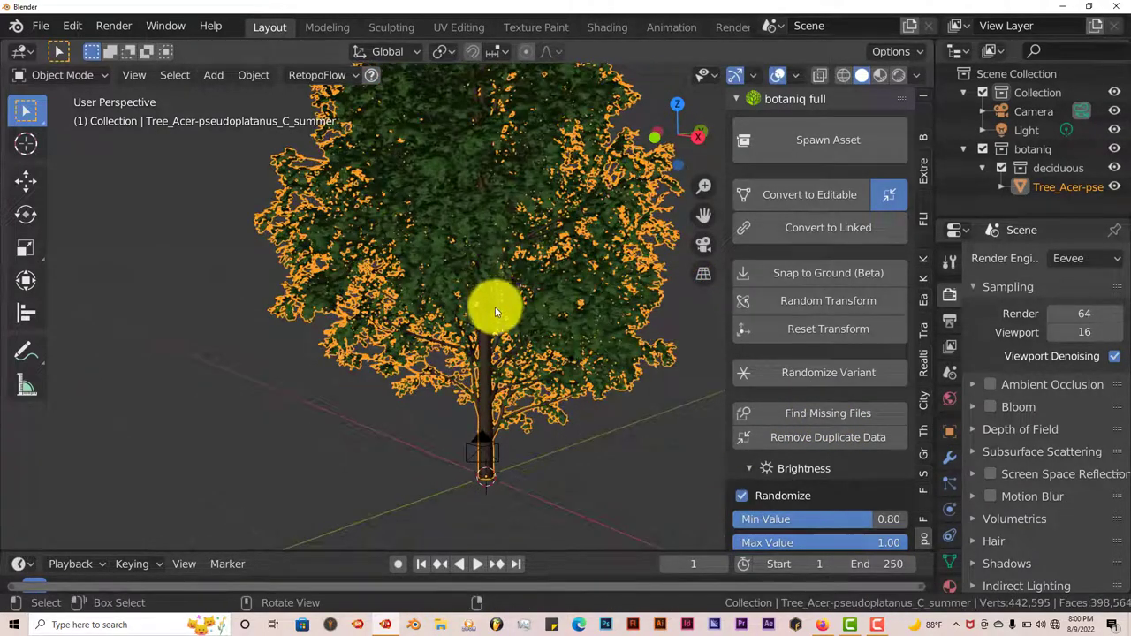
scroll(495, 305, up, 2)
scroll(495, 300, up, 2)
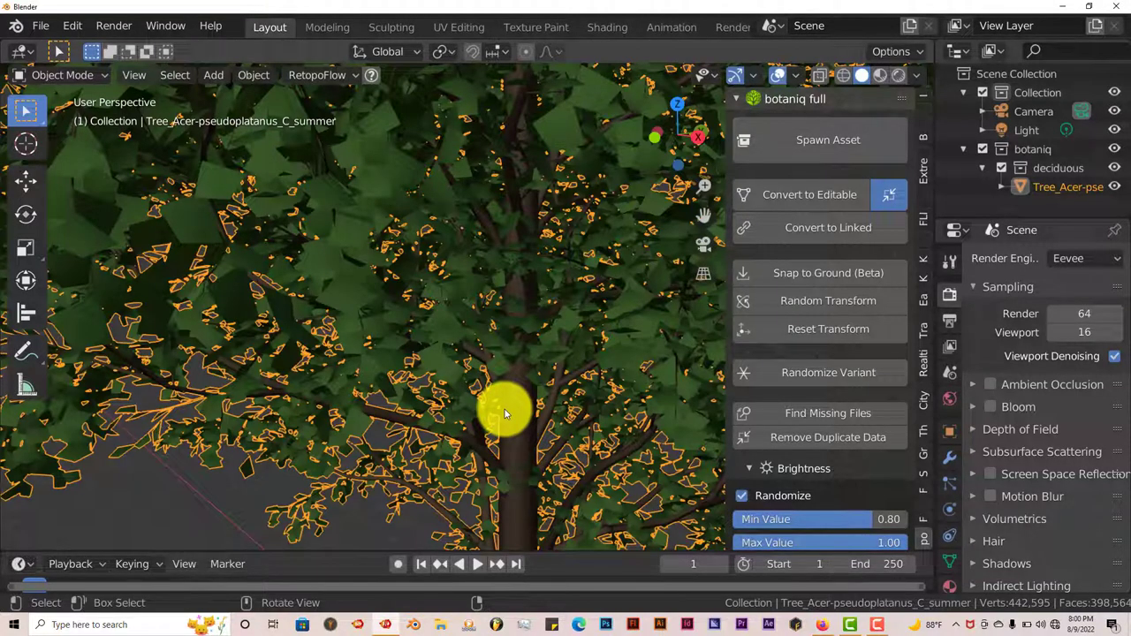
scroll(505, 409, down, 2)
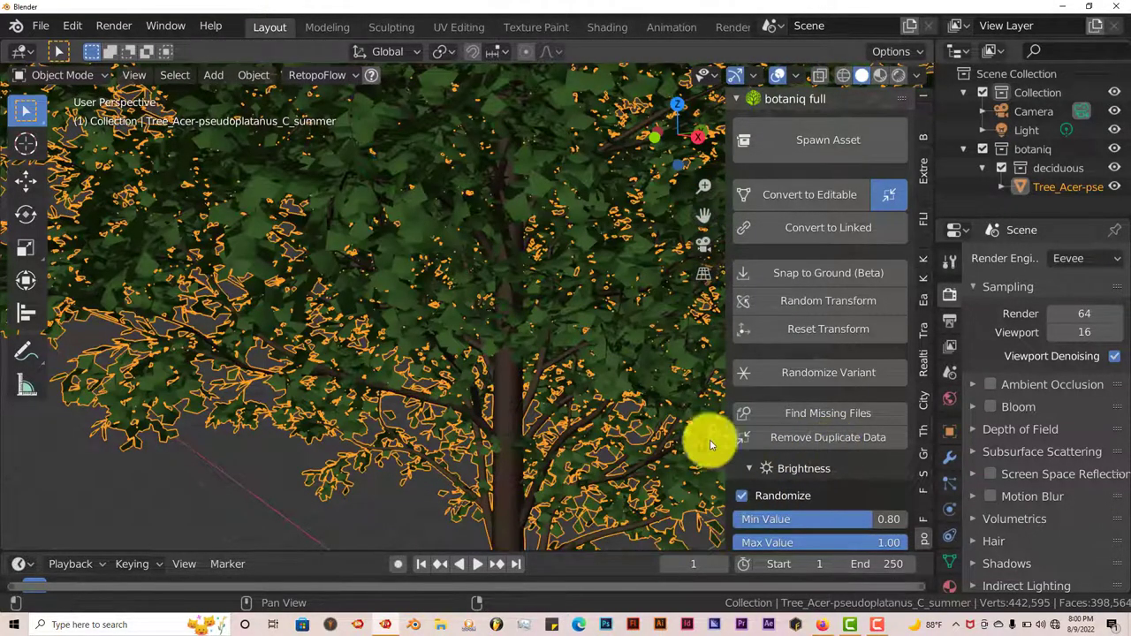
scroll(596, 411, down, 3)
scroll(570, 412, down, 2)
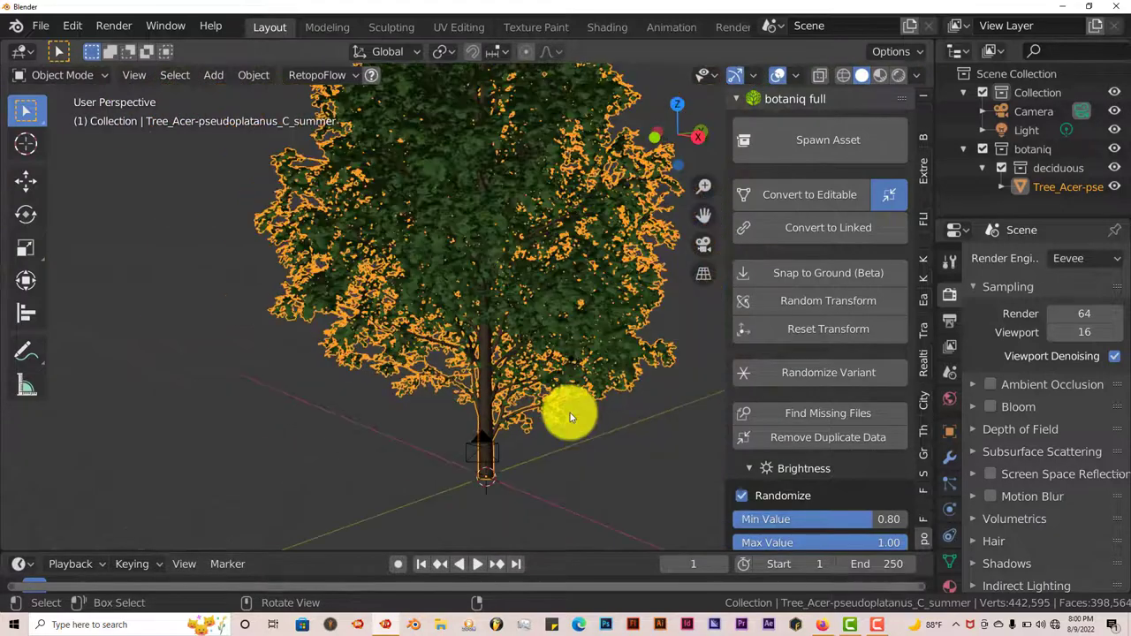
mouse_move(560, 403)
middle_down()
mouse_move(540, 399)
mouse_move(563, 402)
middle_up()
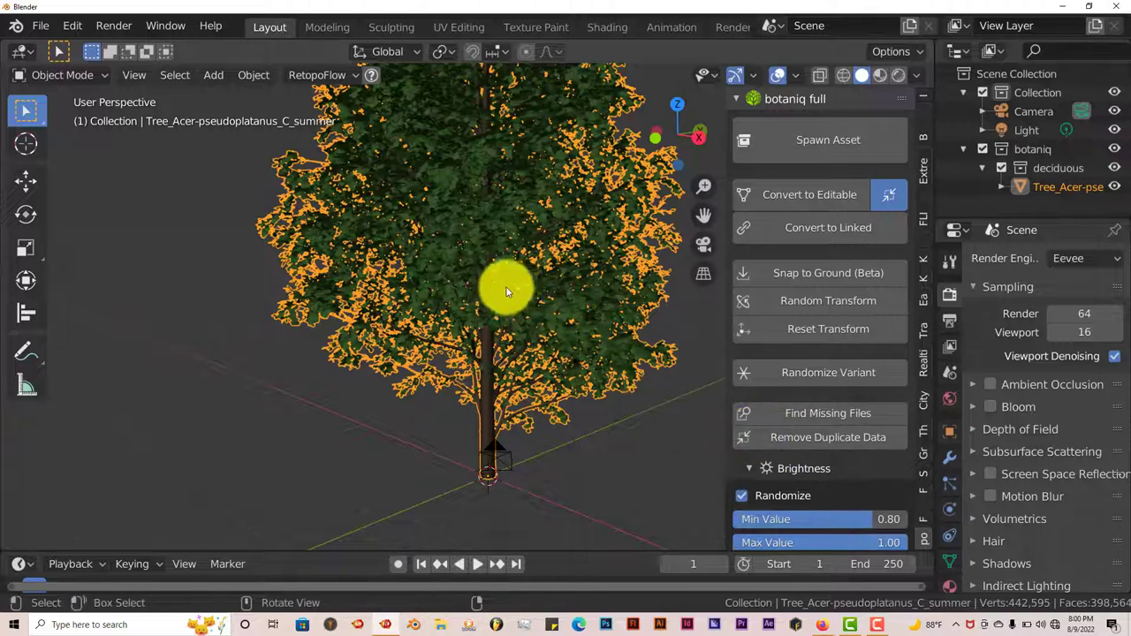
scroll(821, 480, down, 5)
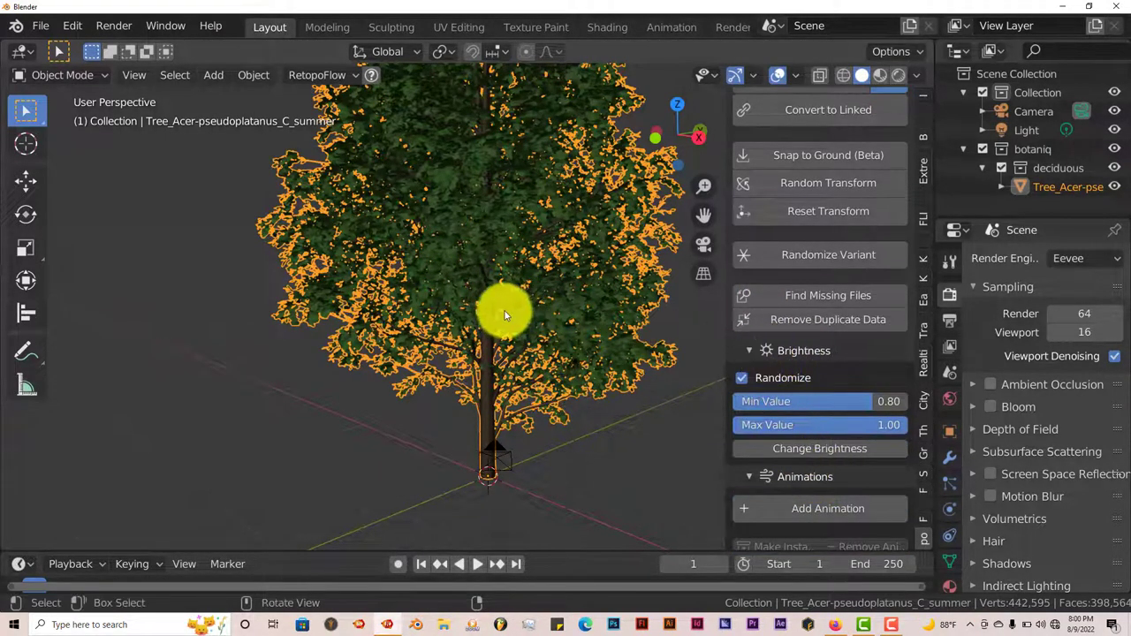
middle_drag(505, 310, 519, 313)
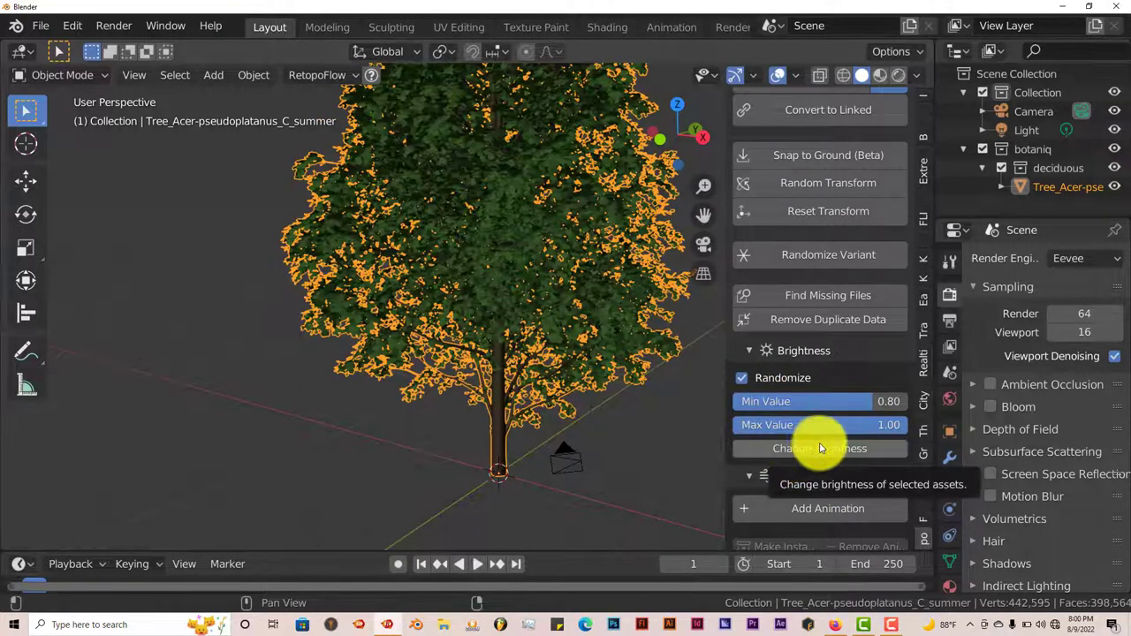
scroll(796, 490, down, 3)
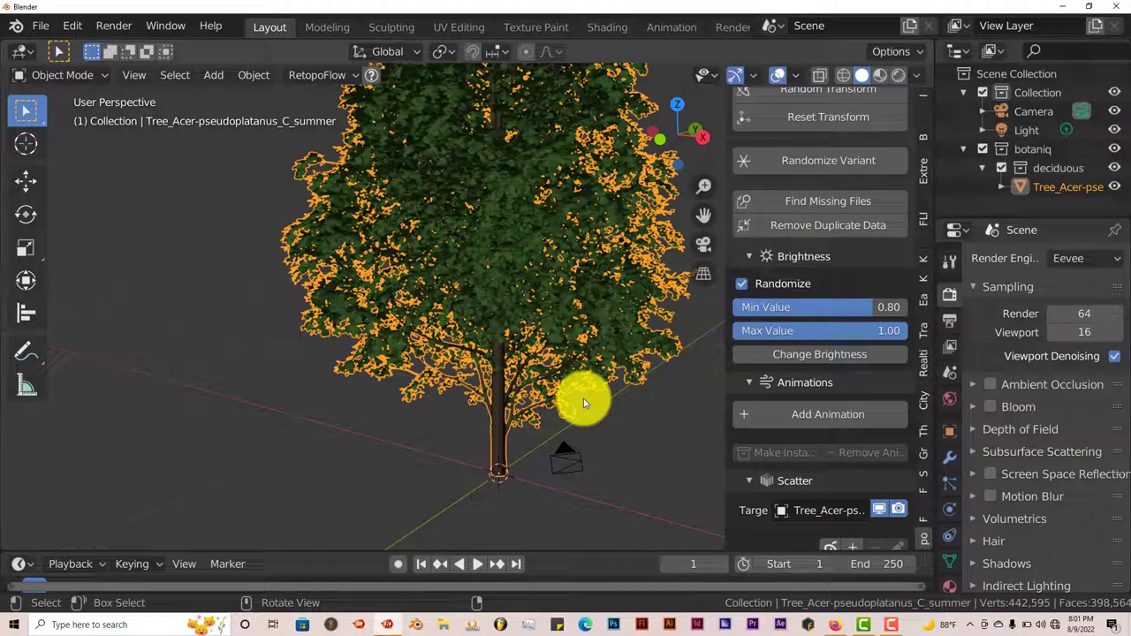
middle_drag(583, 402, 566, 393)
drag(700, 226, 702, 245)
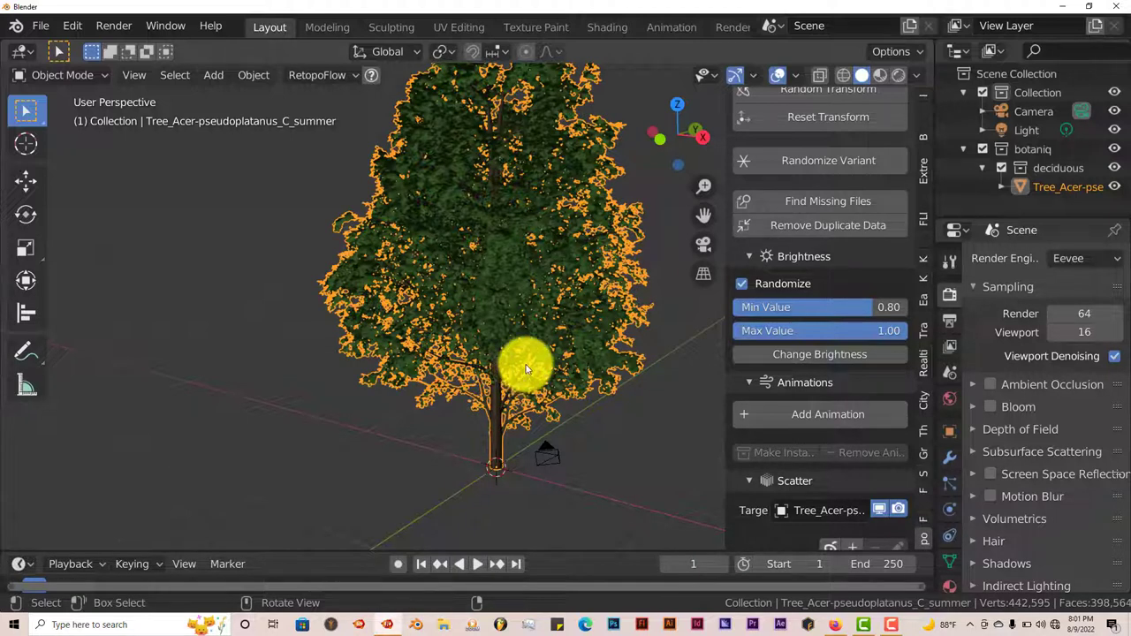
scroll(526, 370, down, 2)
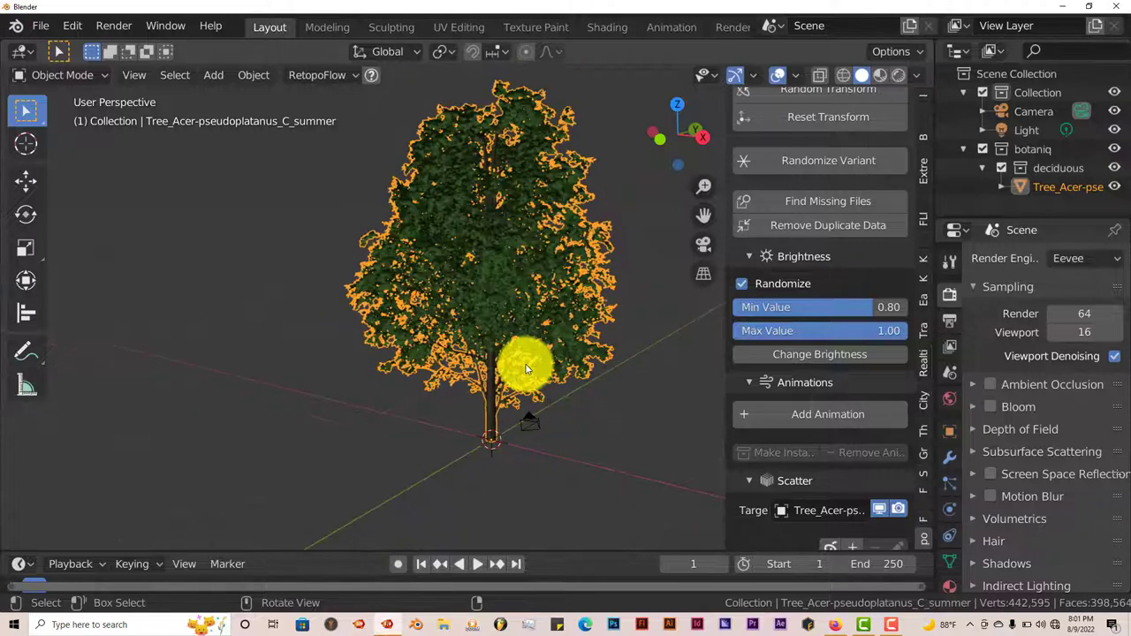
Add the default wind animation at strength 0.25 and check the wind preset list unchanged.
click(745, 414)
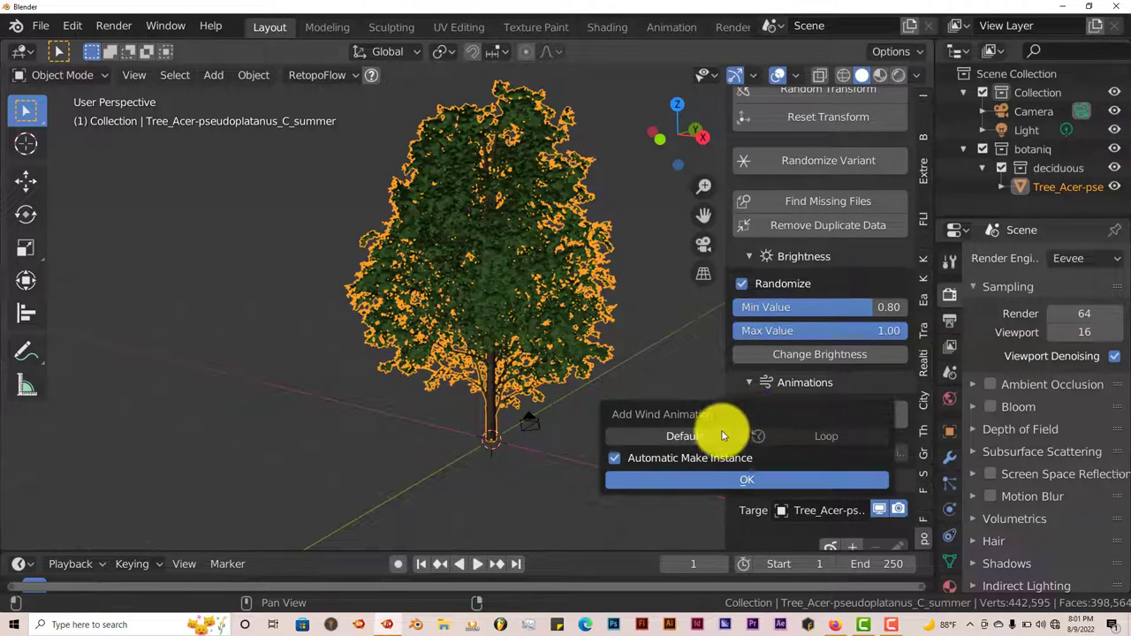
click(723, 471)
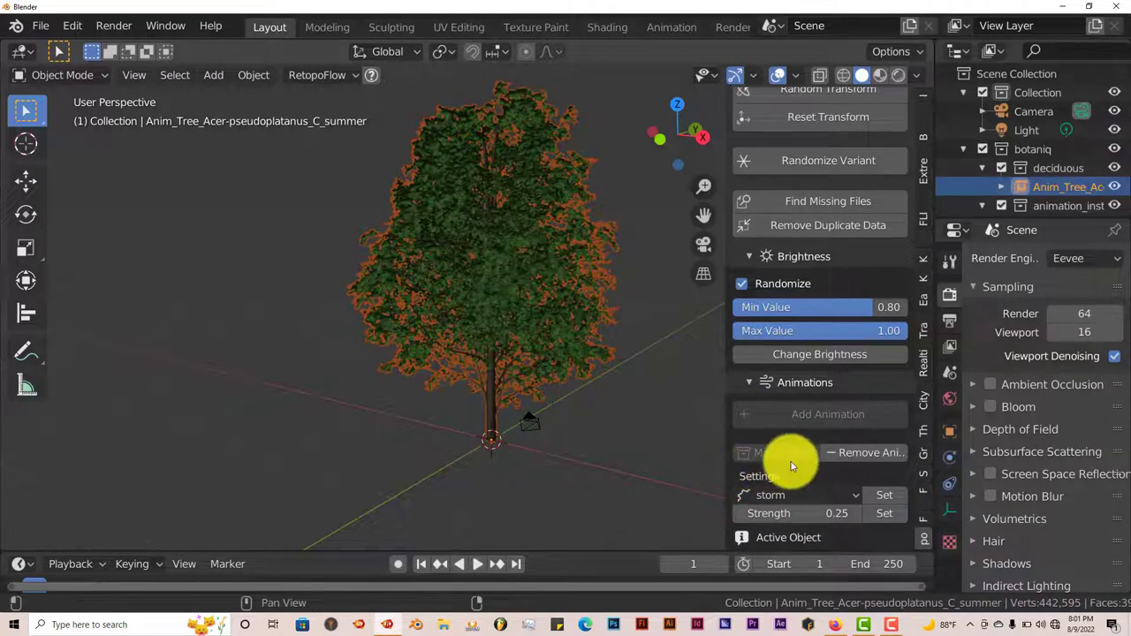
scroll(787, 462, down, 2)
scroll(791, 461, down, 3)
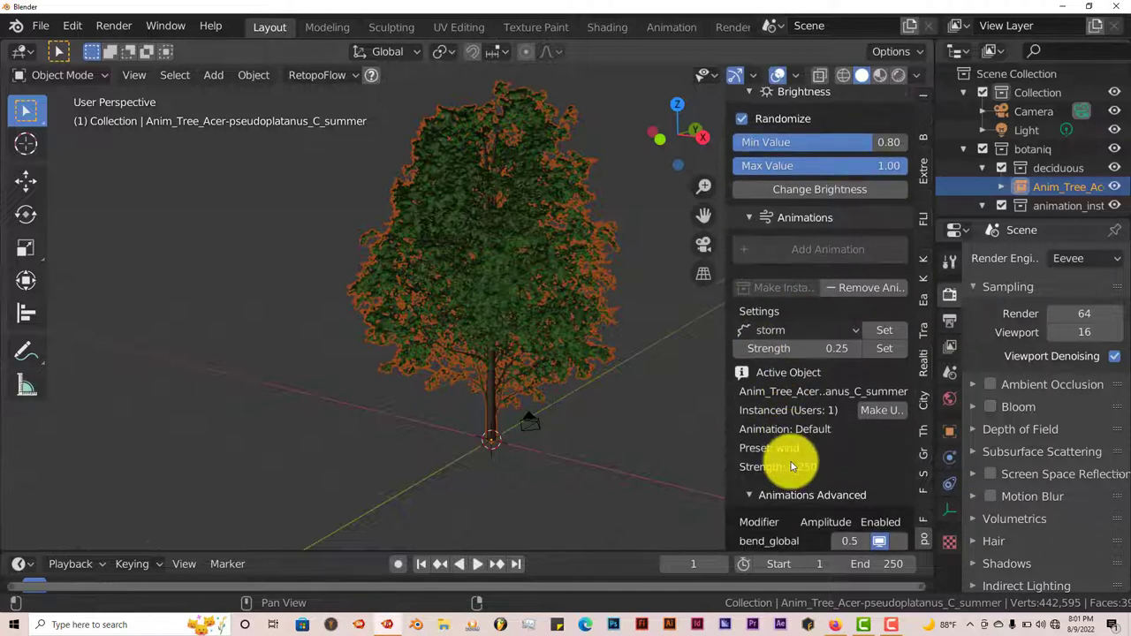
click(857, 330)
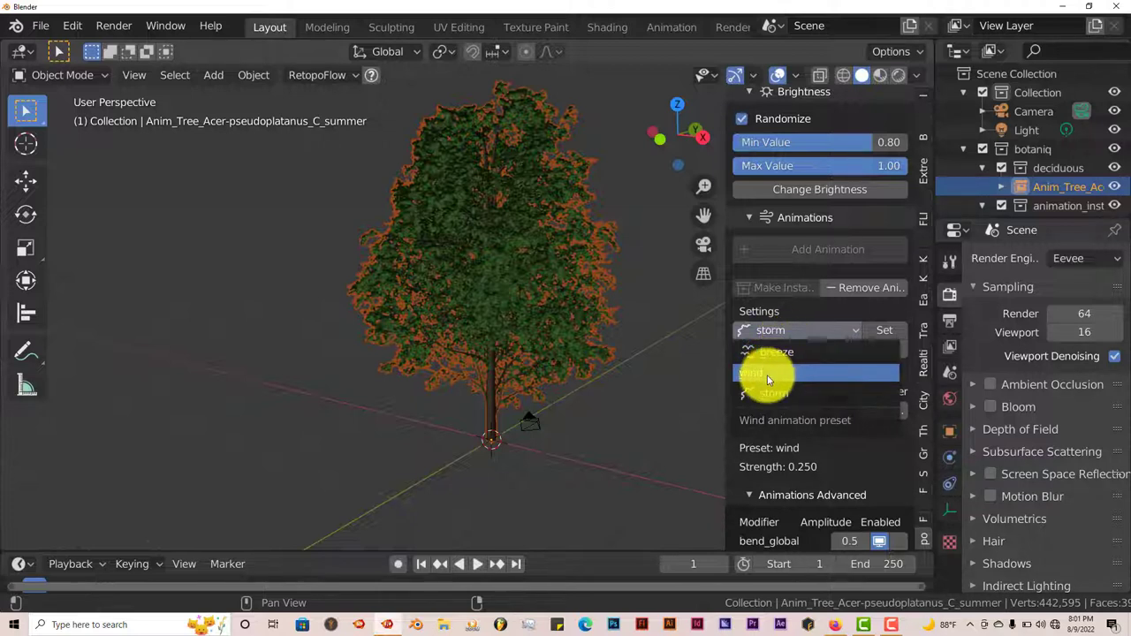
click(703, 381)
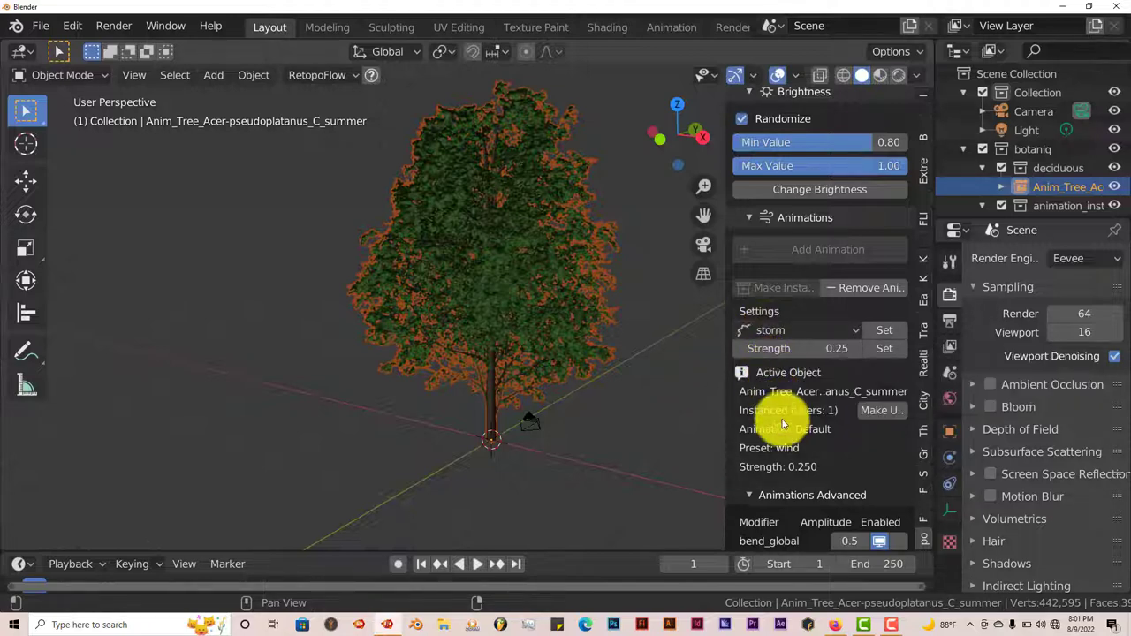
Widen the botaniq panel and scroll past the wind modifiers to Scatter > Visibility Settings.
scroll(792, 424, down, 4)
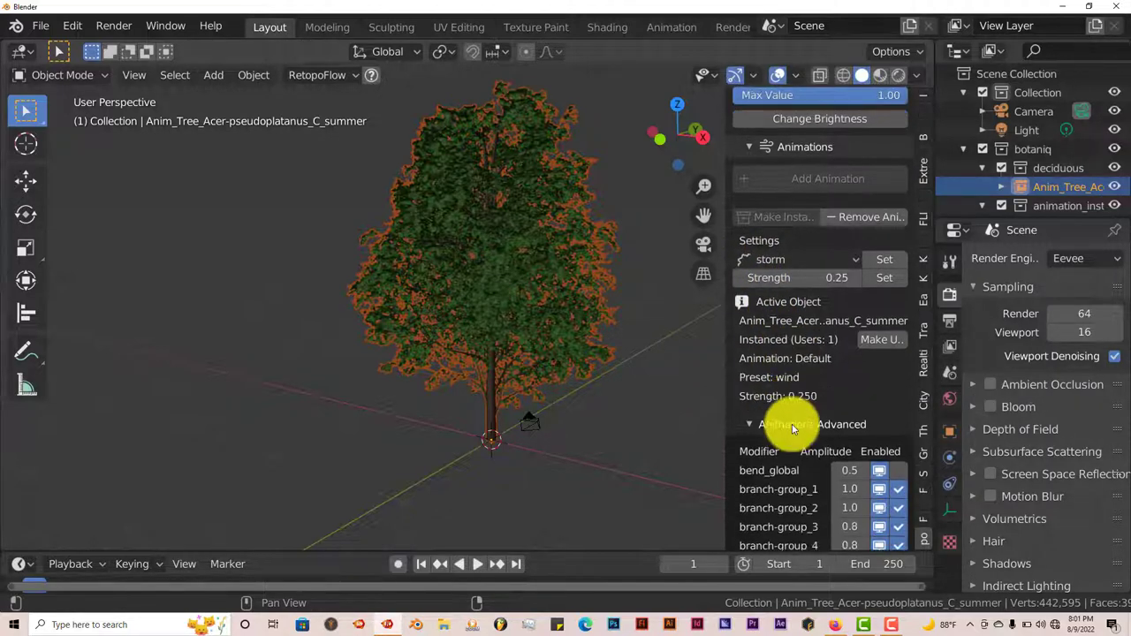
scroll(786, 429, down, 2)
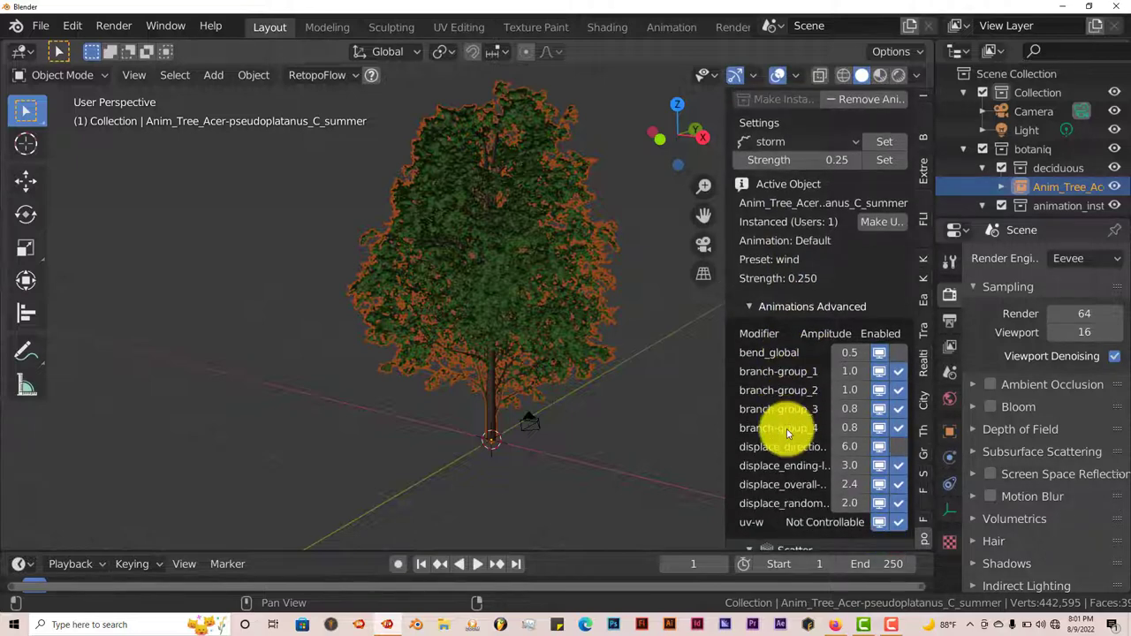
scroll(608, 404, up, 3)
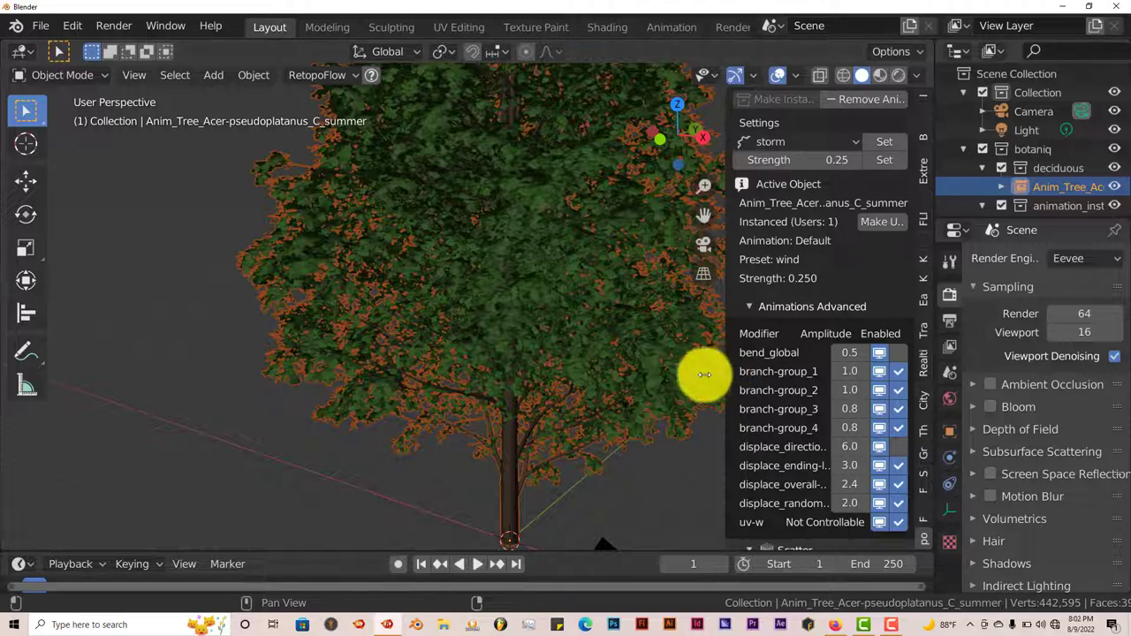
drag(698, 375, 669, 374)
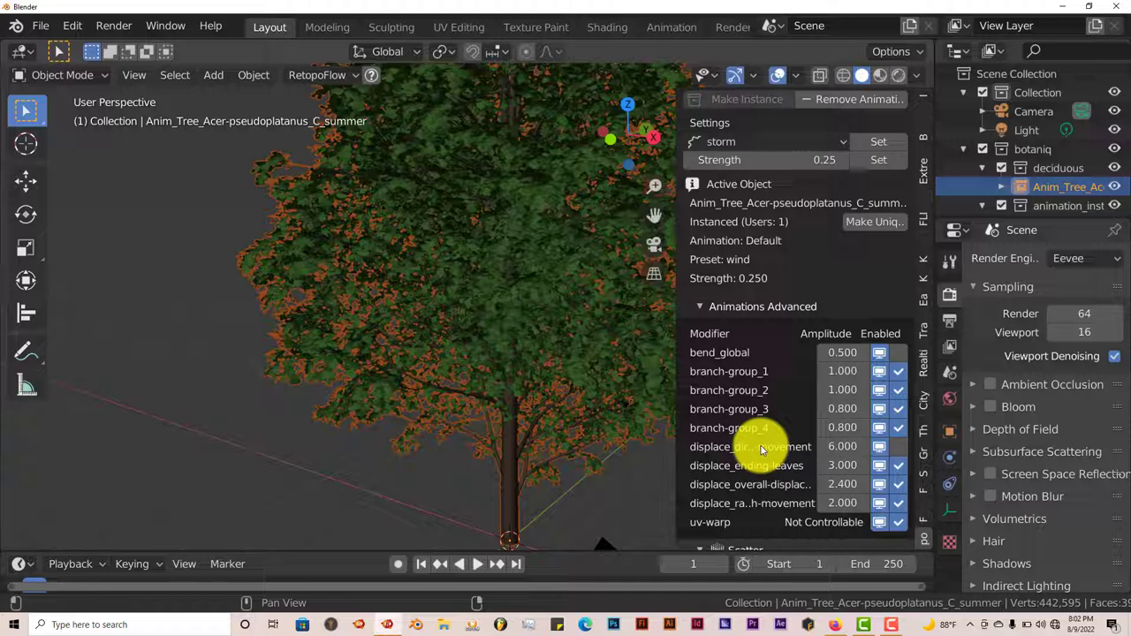
scroll(762, 449, down, 2)
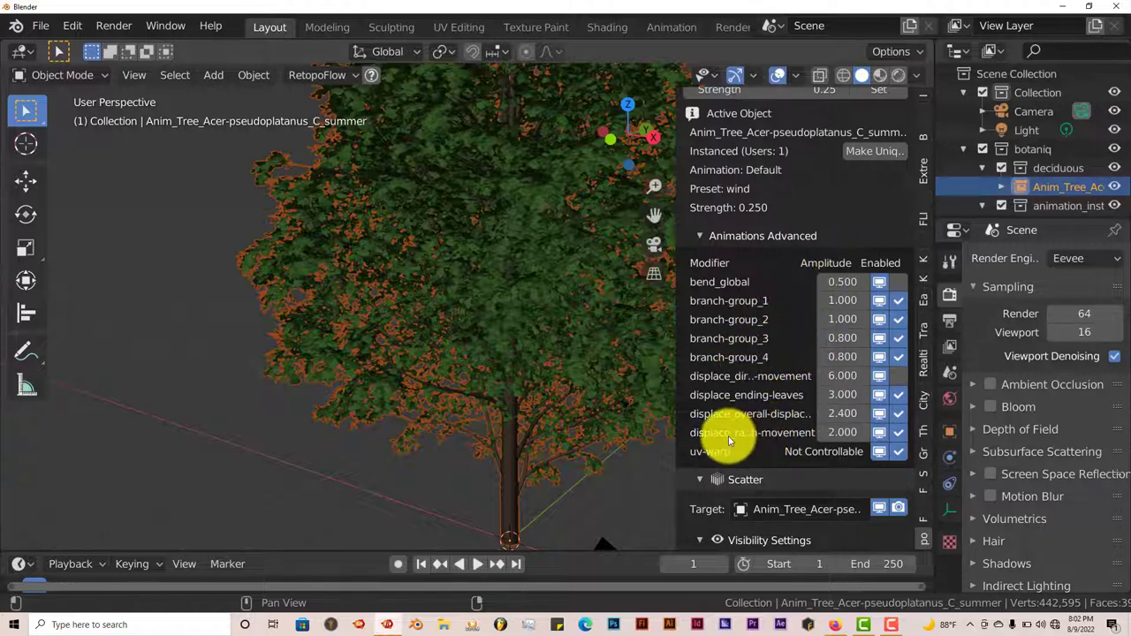
scroll(728, 436, down, 1)
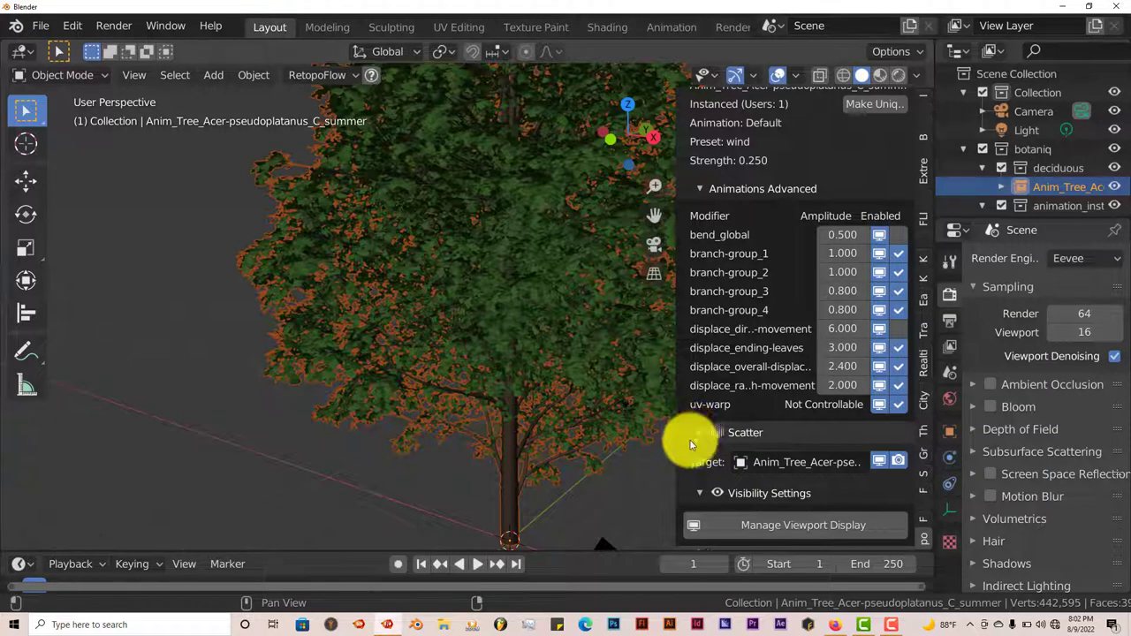
scroll(692, 445, down, 1)
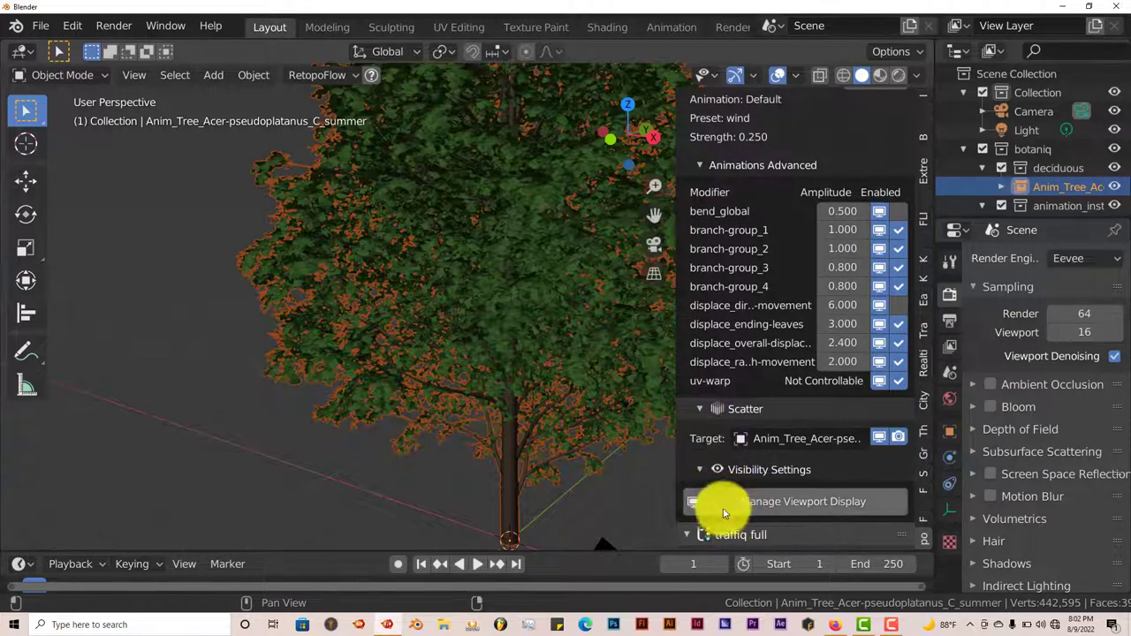
scroll(782, 506, up, 1)
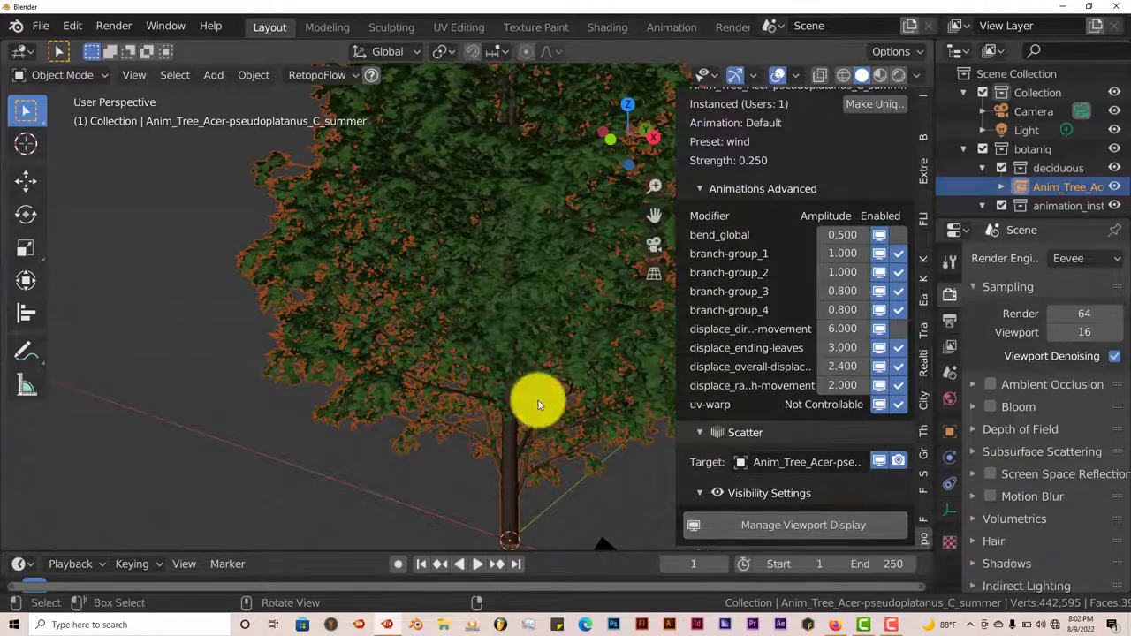
mouse_move(488, 379)
middle_down()
mouse_move(525, 389)
mouse_move(505, 379)
middle_up()
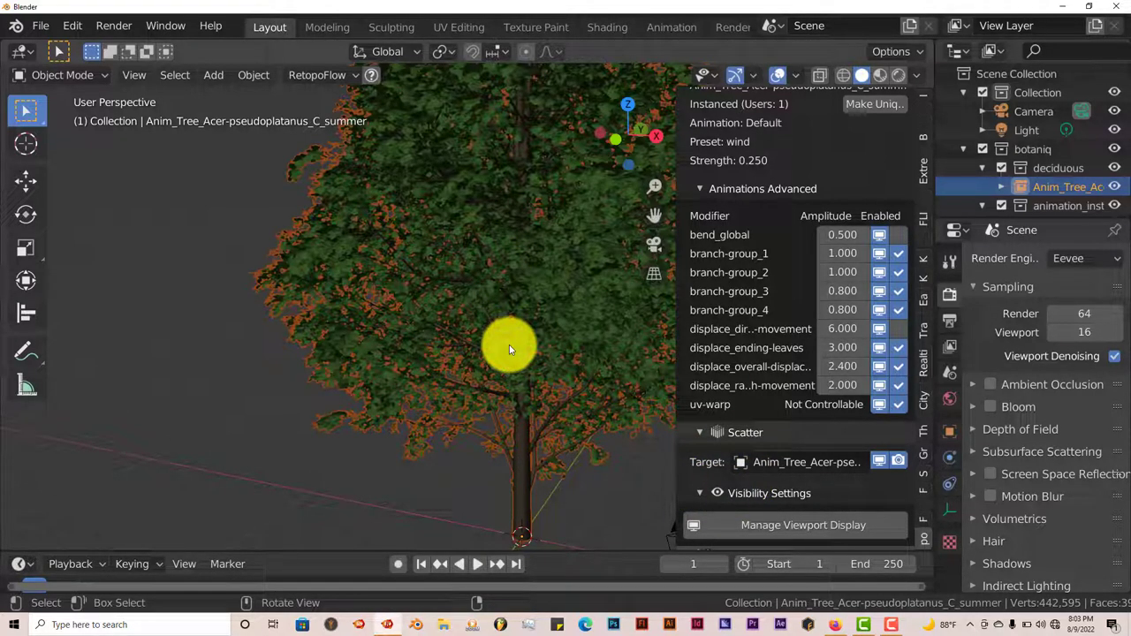
click(762, 525)
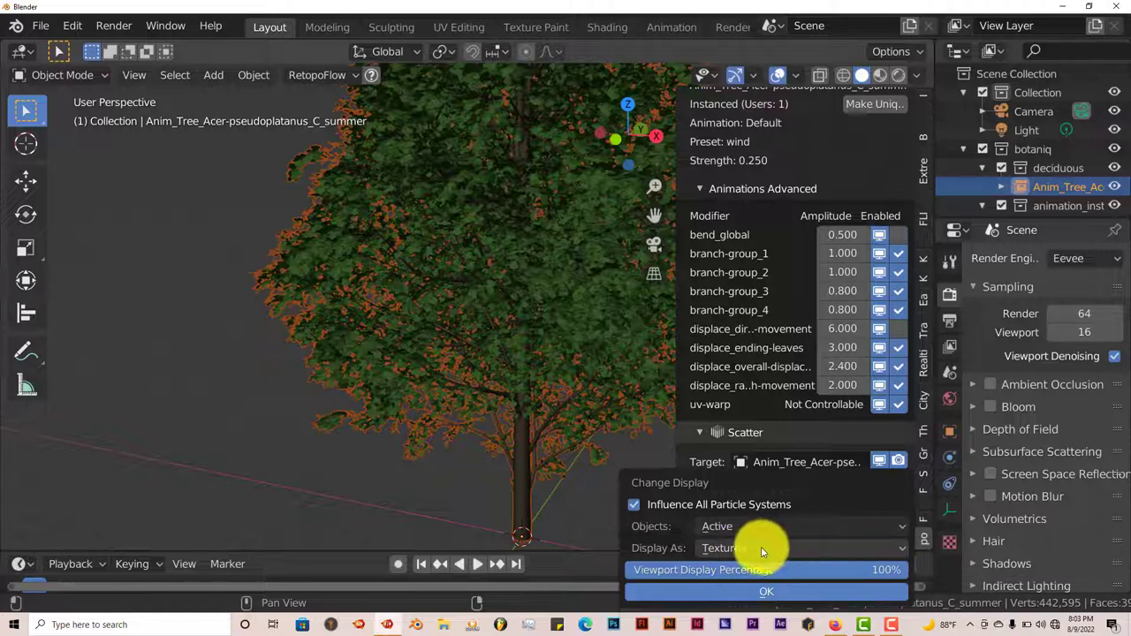
click(751, 550)
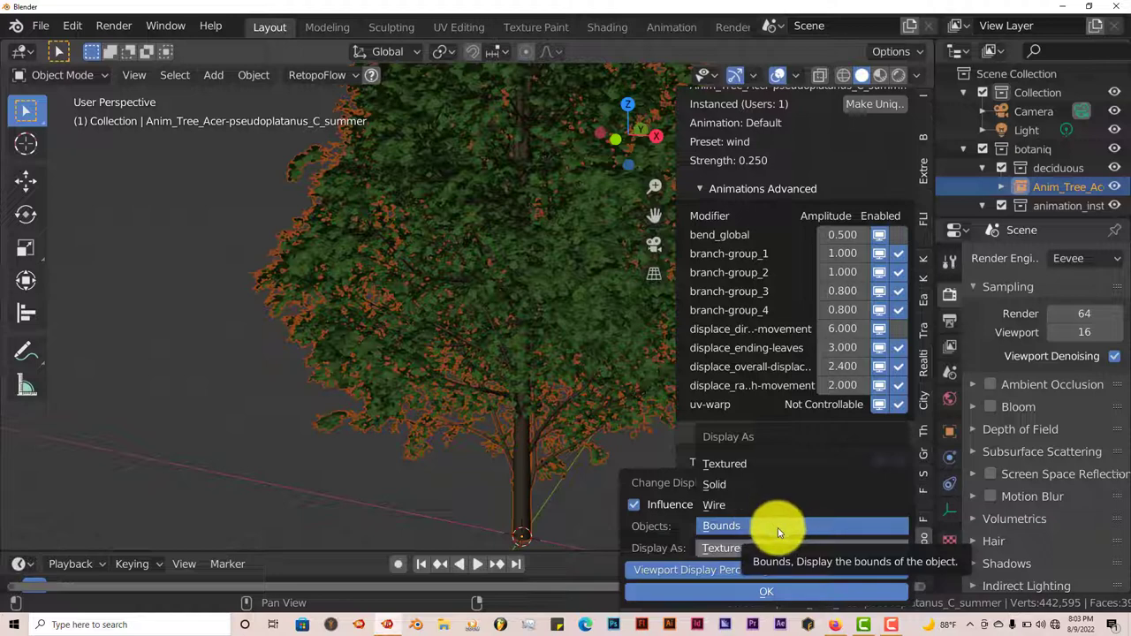
click(455, 487)
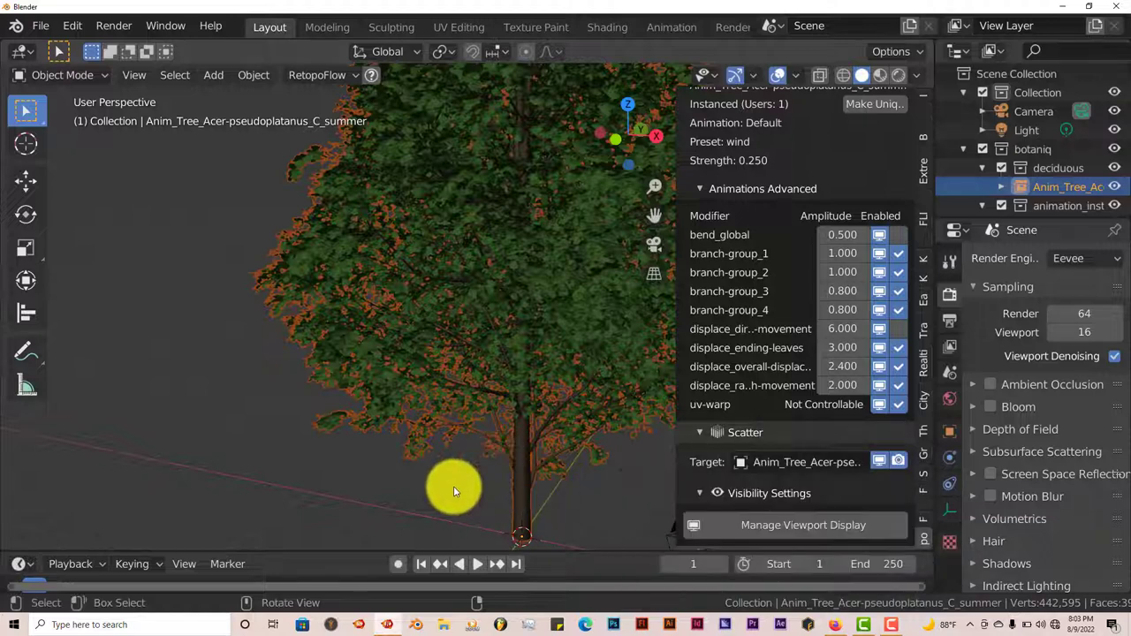
mouse_move(548, 444)
middle_down()
mouse_move(536, 432)
mouse_move(524, 449)
mouse_move(528, 437)
middle_up()
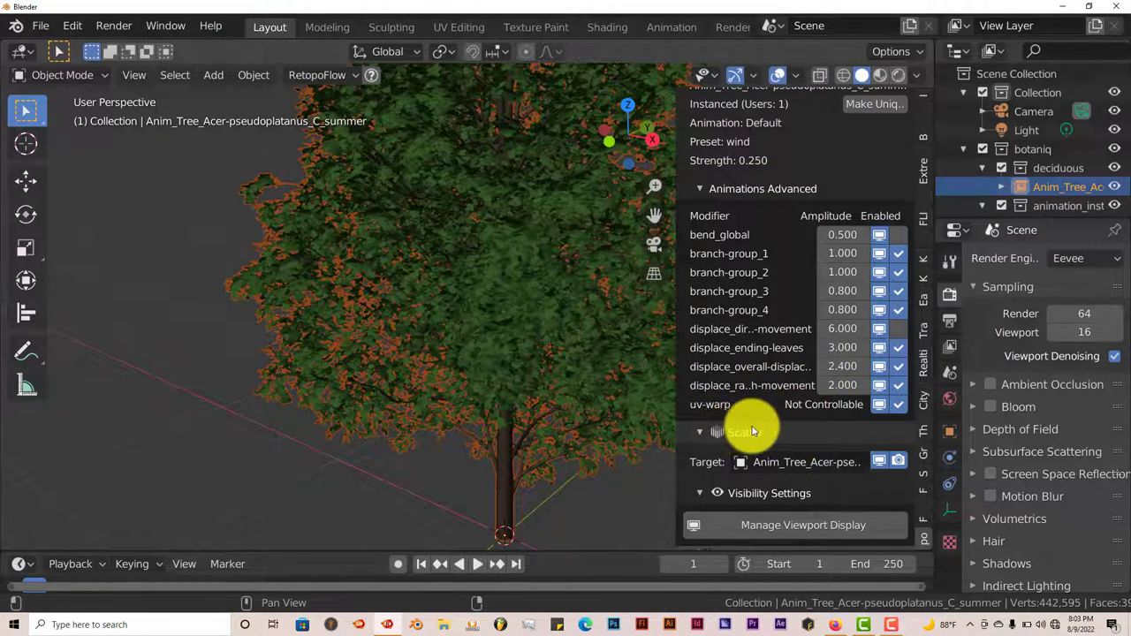
Reopen Spawn Asset at the top of the botaniq panel and browse its categories.
scroll(751, 431, up, 4)
scroll(751, 429, up, 20)
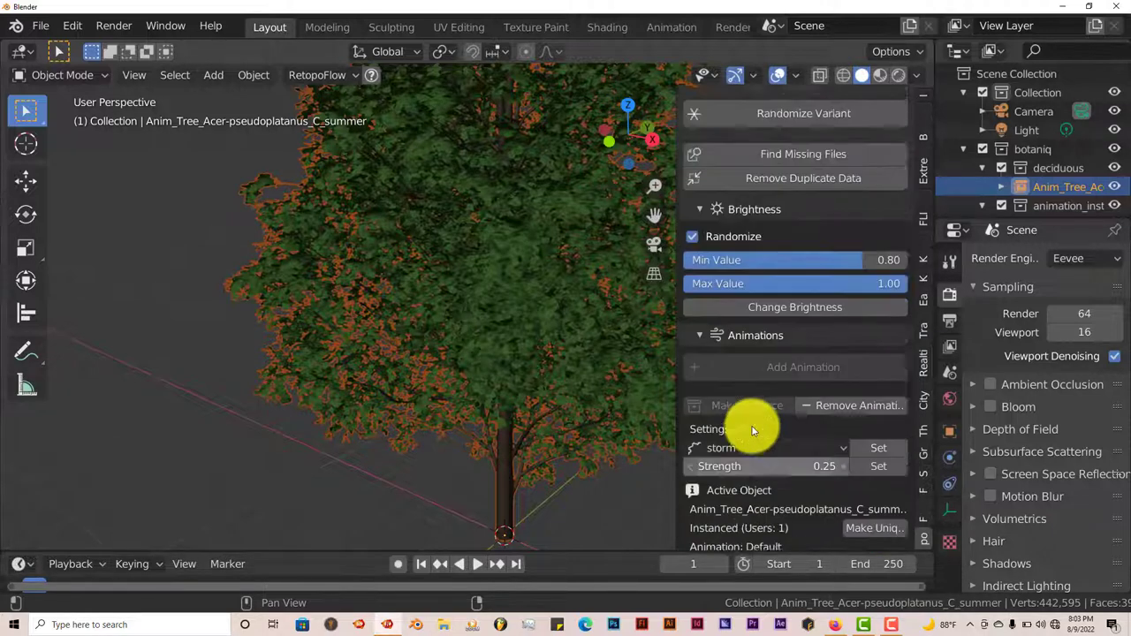
click(803, 143)
click(804, 218)
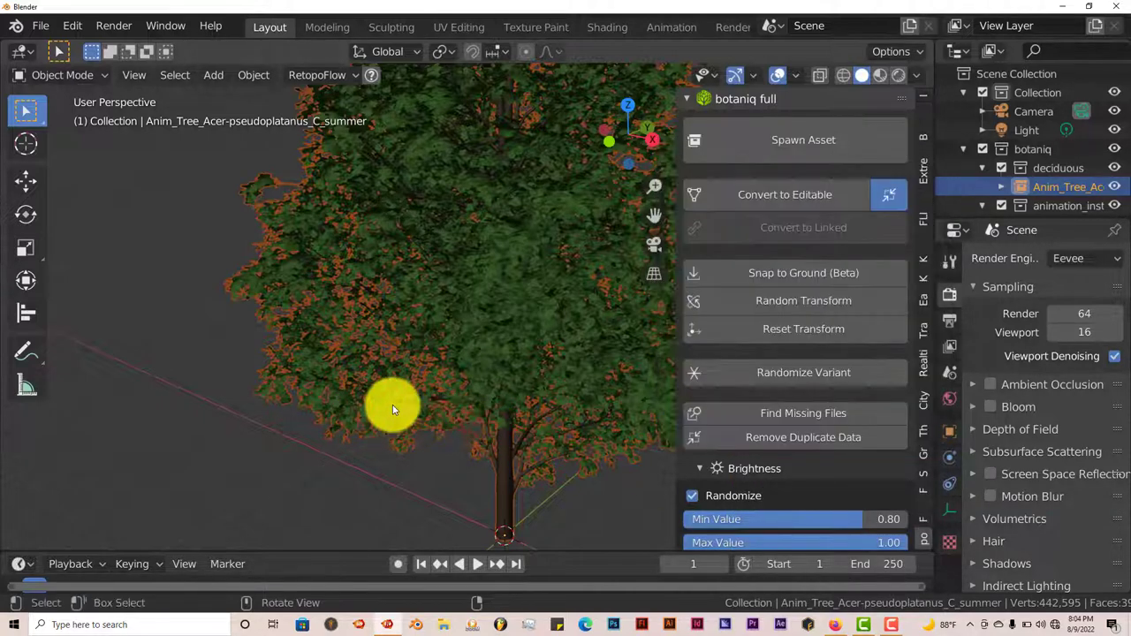
scroll(477, 349, down, 2)
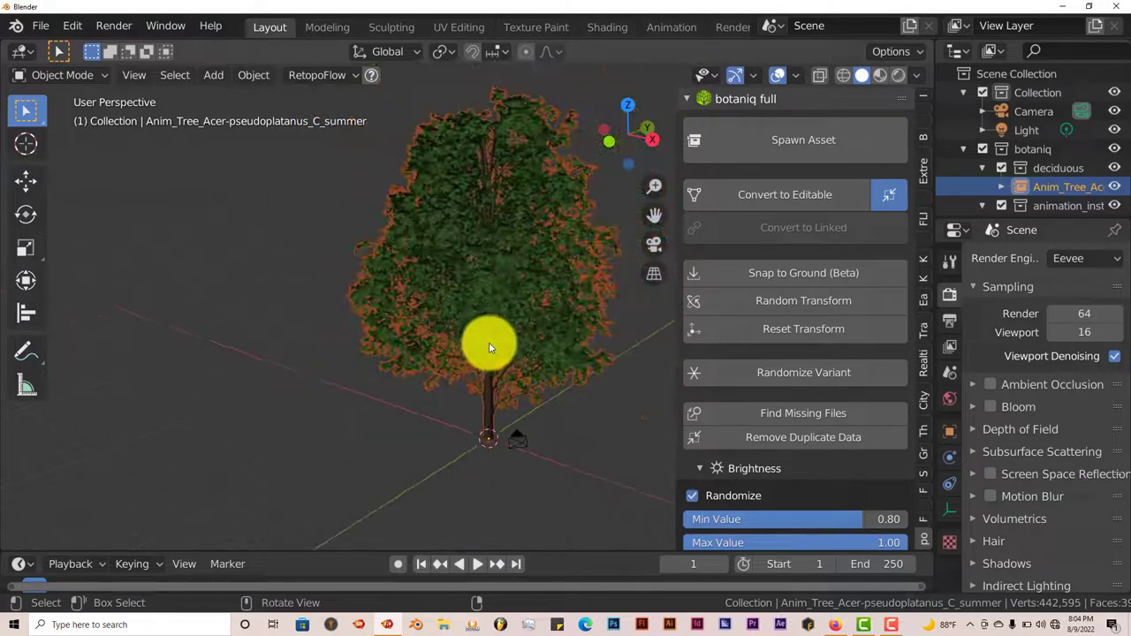
Start a new General file from the File > New menu.
click(39, 25)
mouse_move(53, 47)
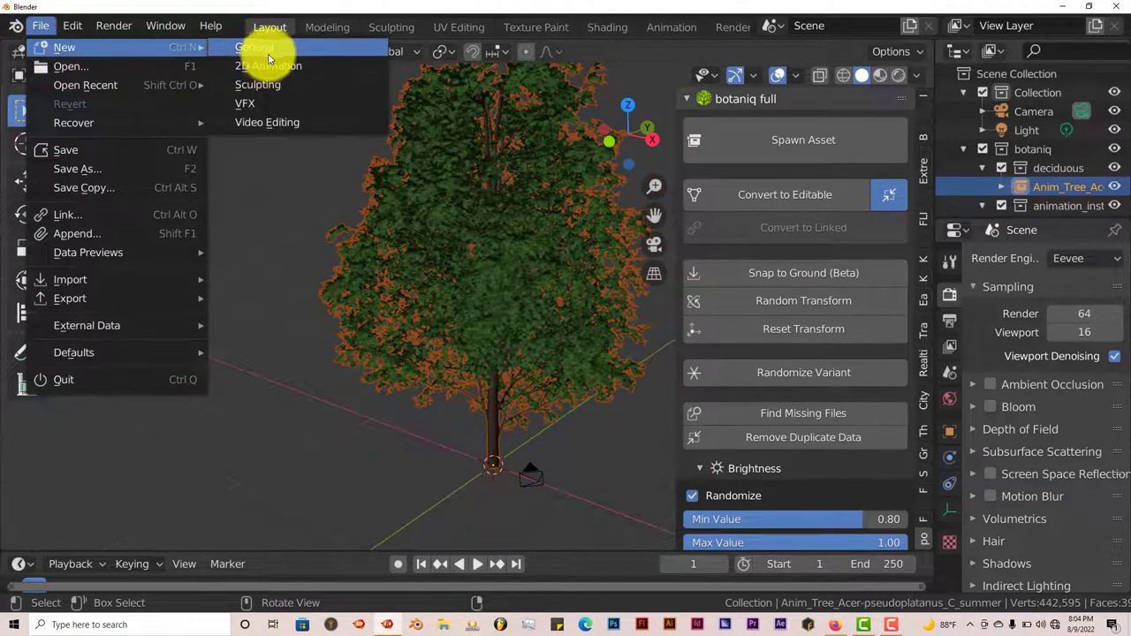
click(268, 55)
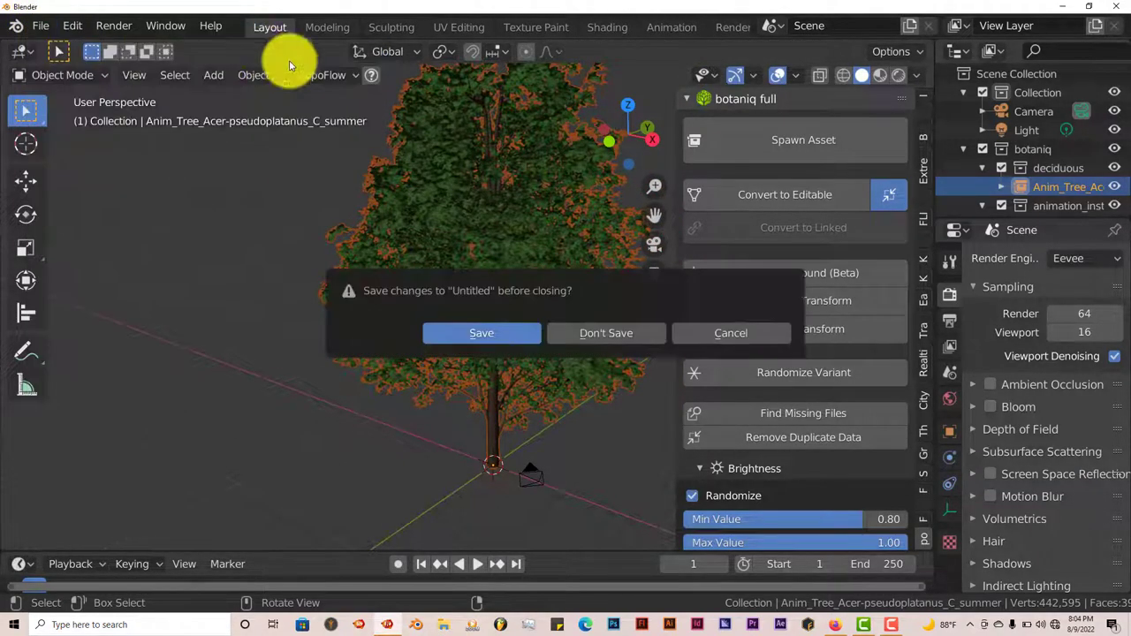
Discard the unsaved tree scene, then show the botaniq full sidebar scrolled down to Scatter.
click(651, 339)
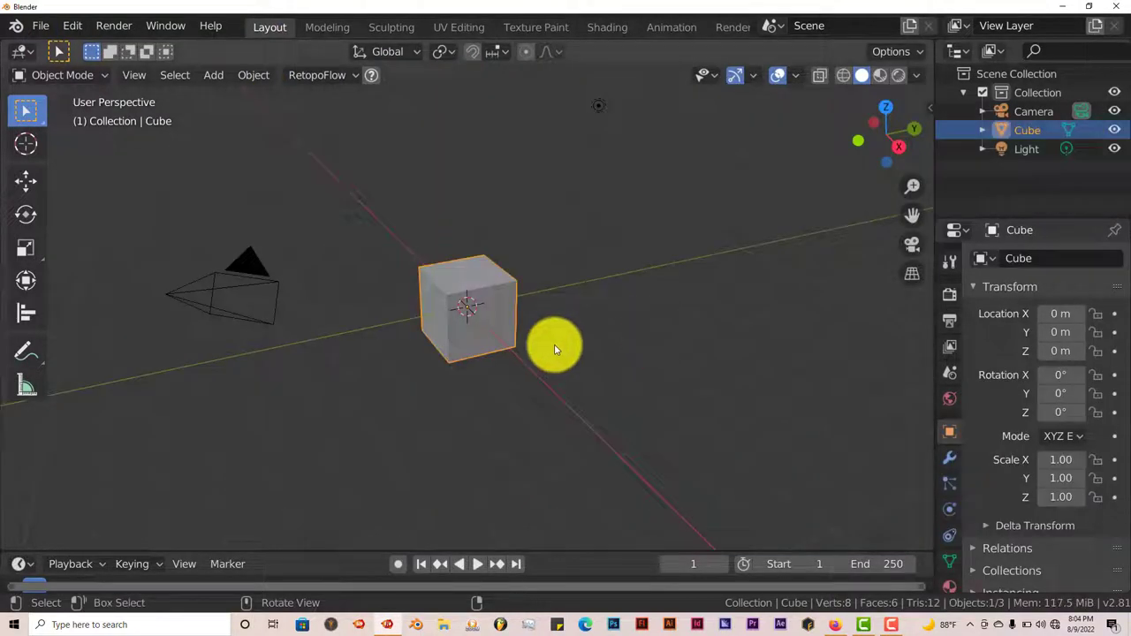
middle_drag(493, 332, 523, 321)
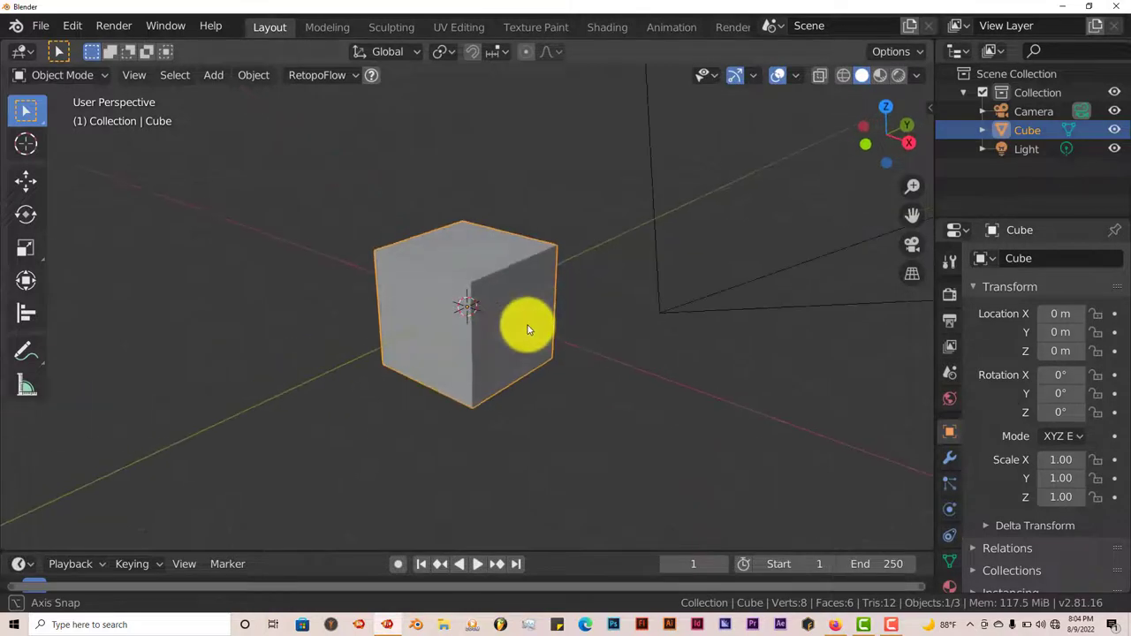
click(928, 105)
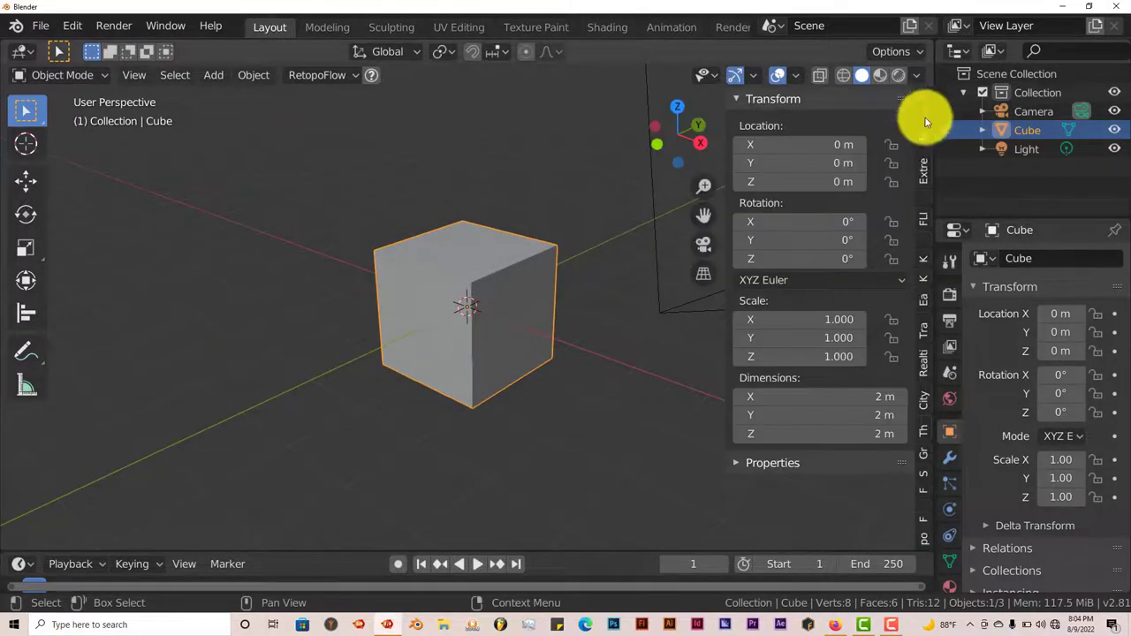
click(921, 536)
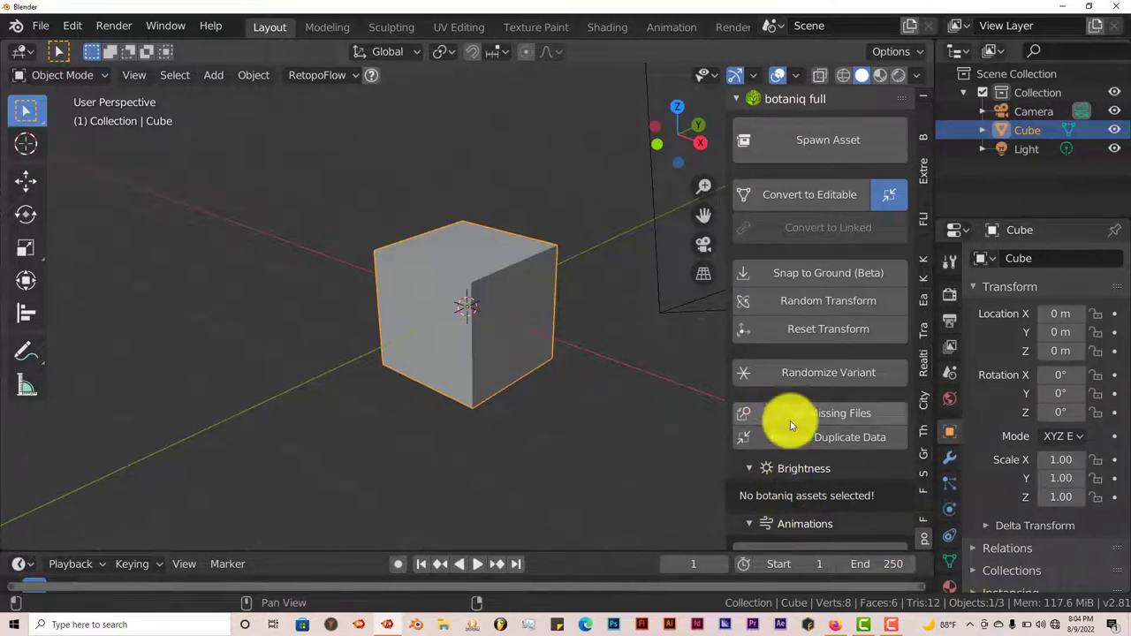
scroll(790, 422, down, 6)
scroll(790, 420, down, 3)
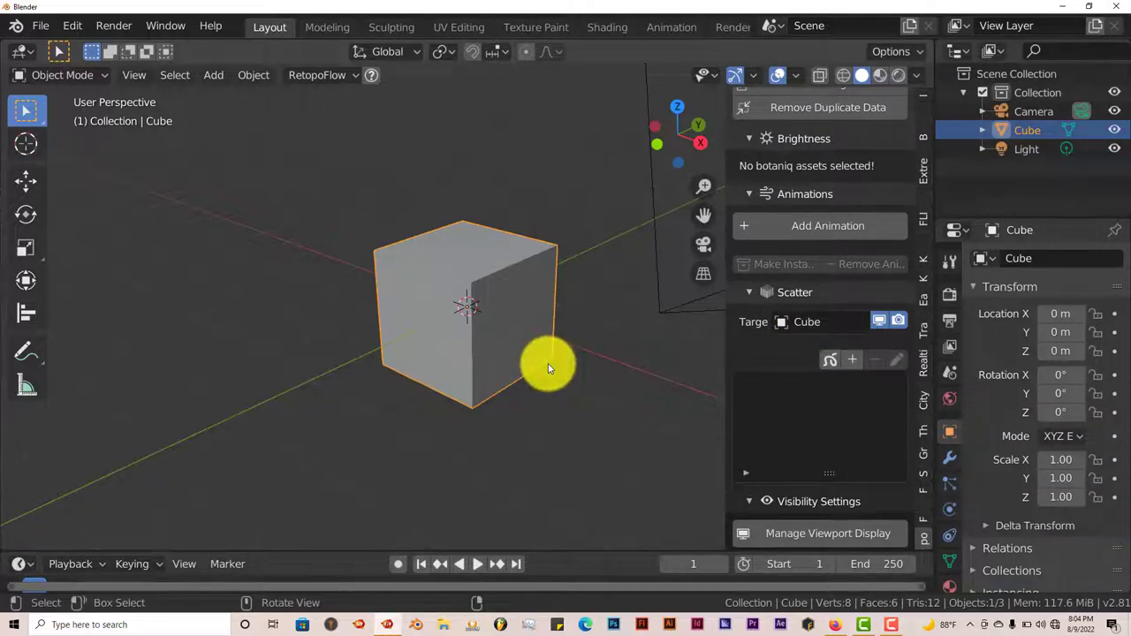
mouse_move(519, 369)
middle_down()
mouse_move(494, 354)
mouse_move(526, 365)
middle_up()
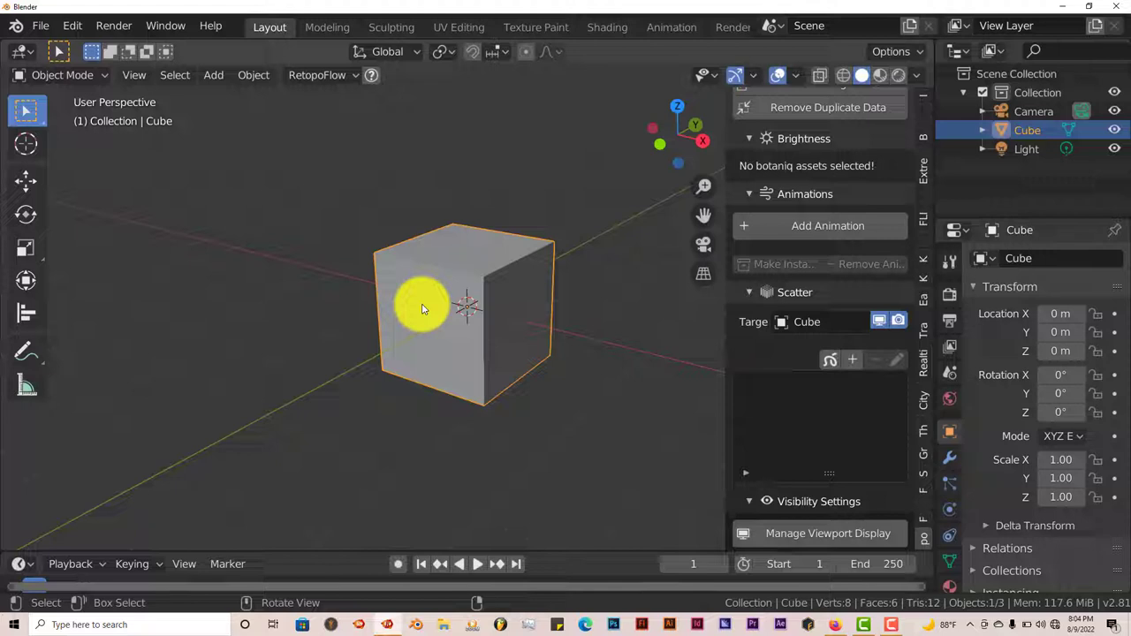
click(857, 367)
click(854, 418)
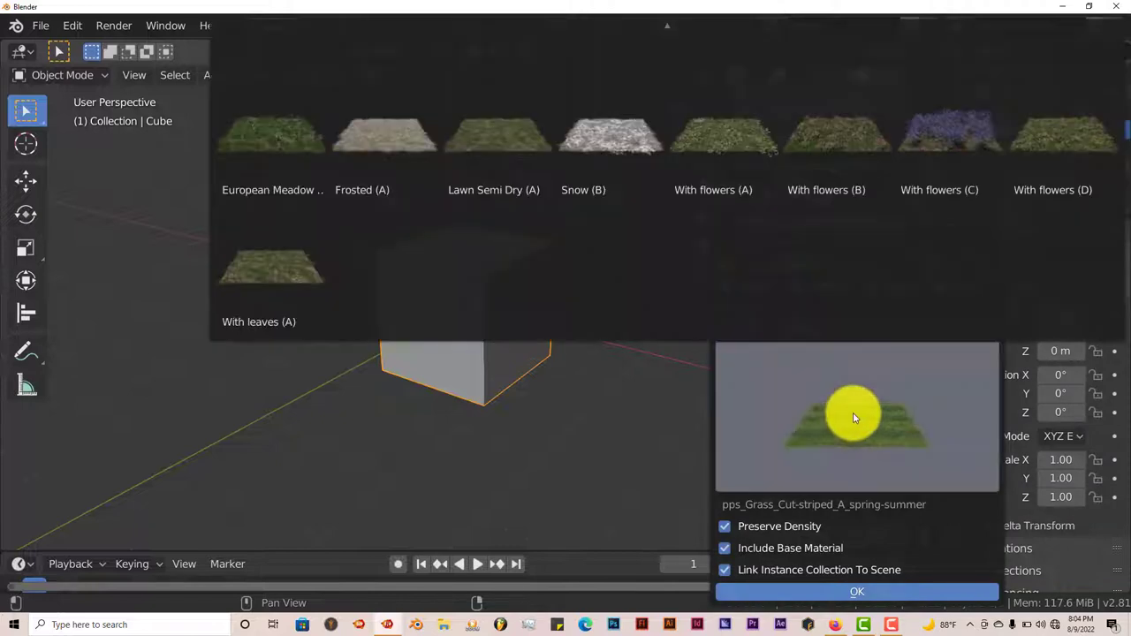
mouse_move(668, 23)
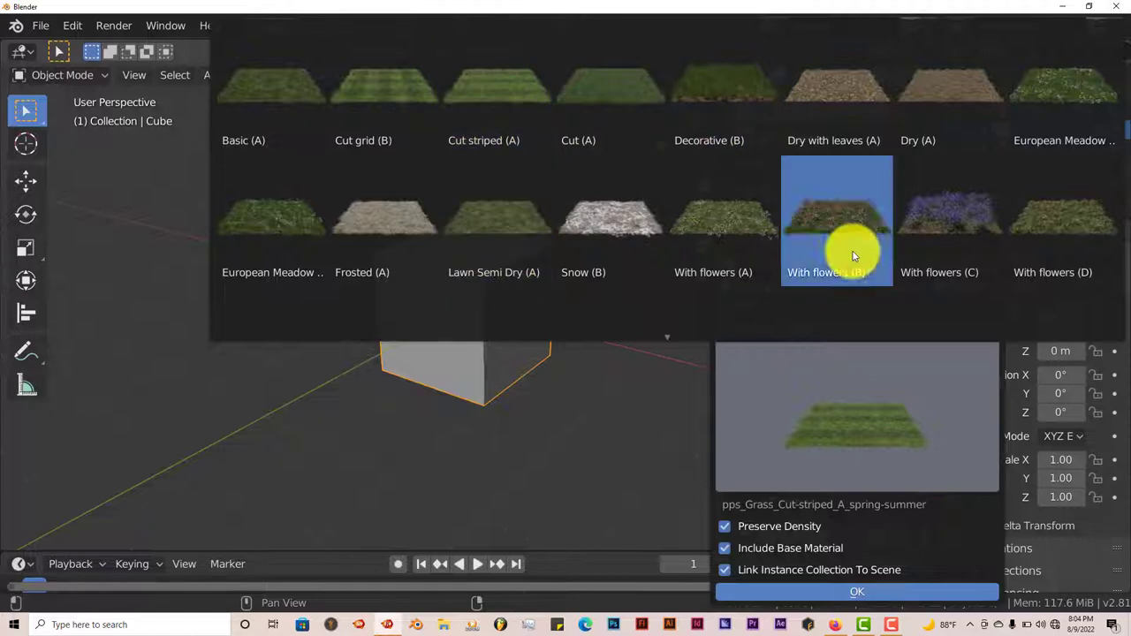
scroll(665, 335, down, 2)
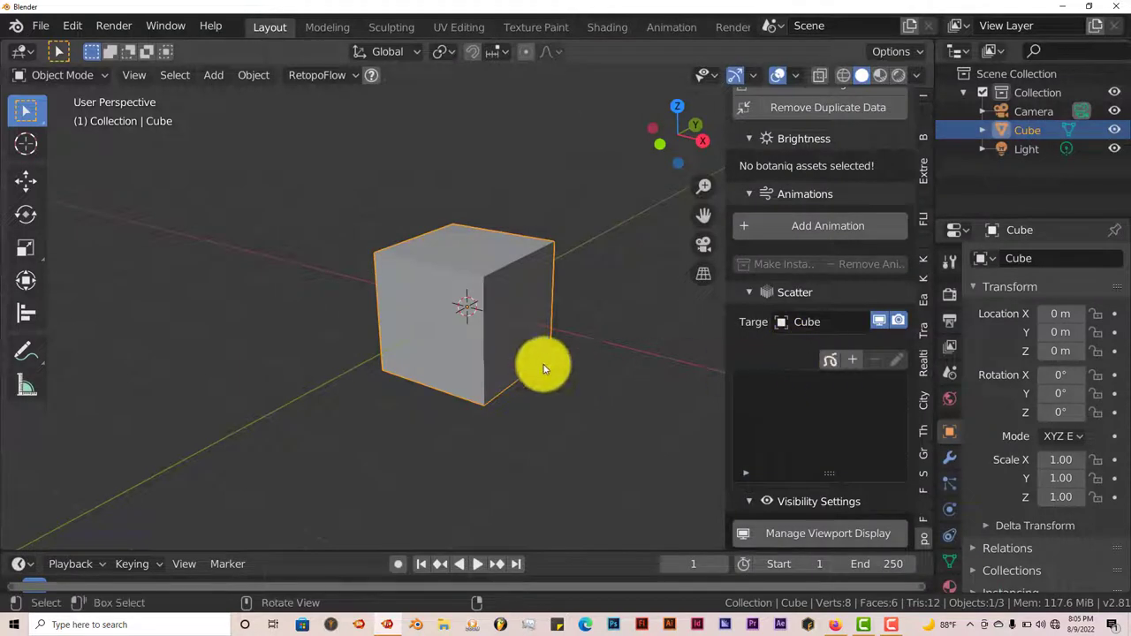
Start a botaniq Pothos (B) vine drawing and draw the first stroke across the cube's top.
scroll(523, 360, up, 3)
mouse_move(497, 262)
middle_down()
mouse_move(536, 259)
mouse_move(520, 253)
middle_up()
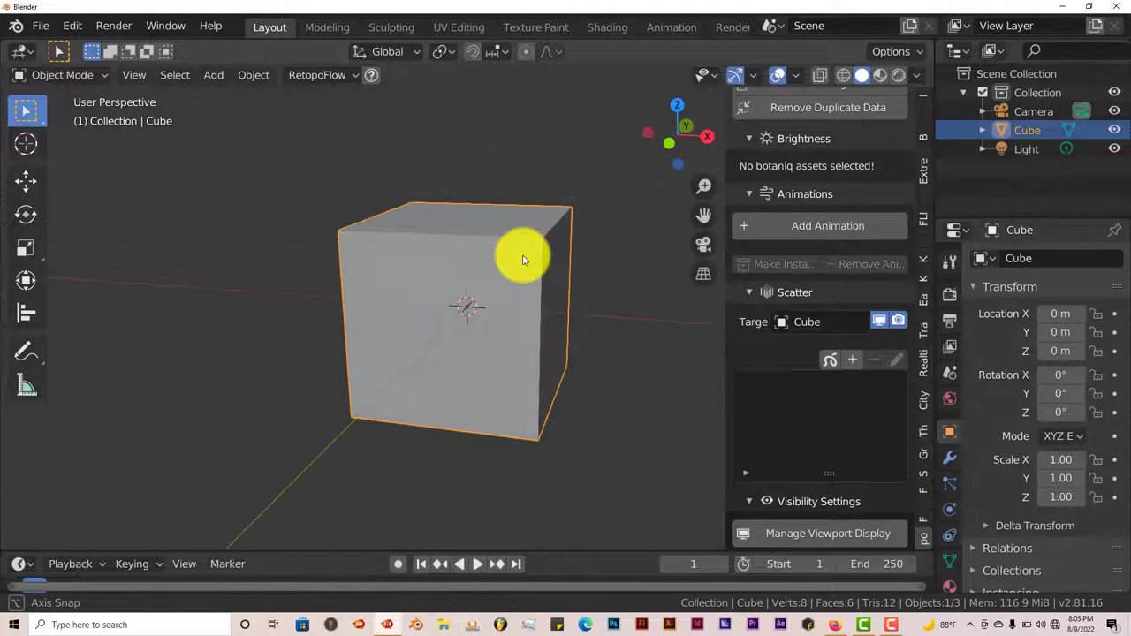
click(834, 364)
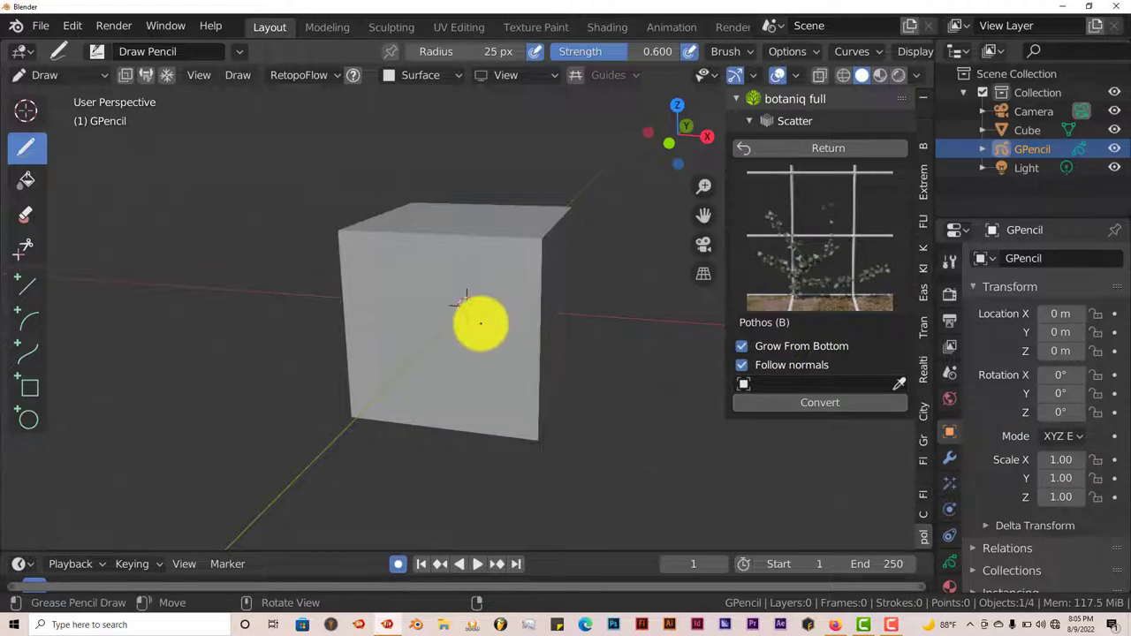
mouse_move(515, 326)
middle_down()
mouse_move(531, 377)
mouse_move(485, 341)
mouse_move(511, 288)
mouse_move(490, 309)
middle_up()
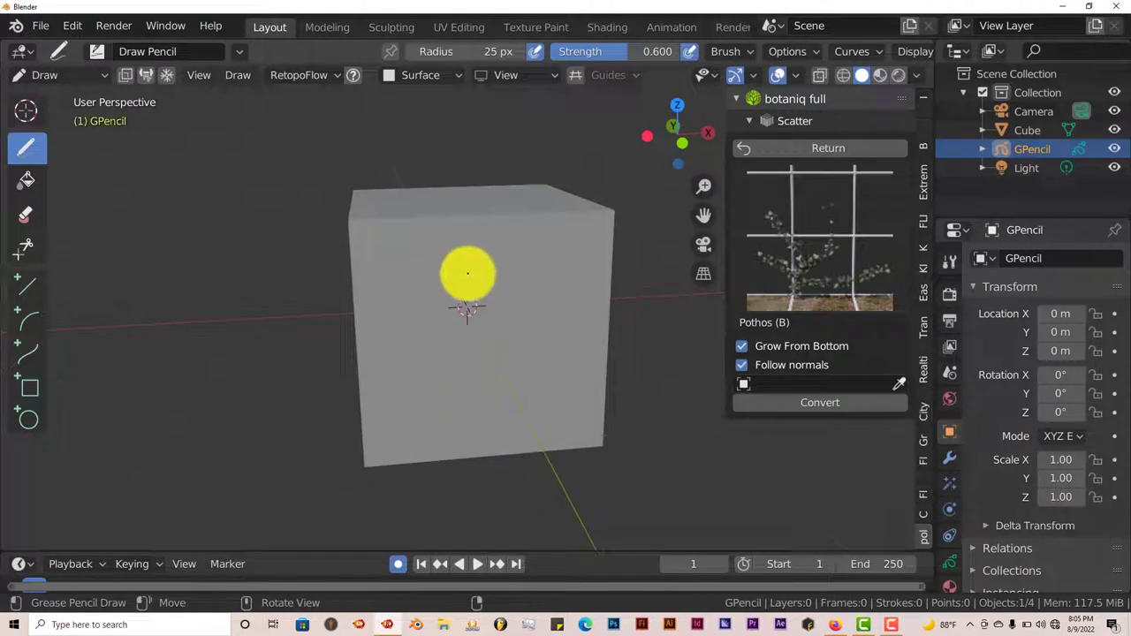
mouse_move(473, 274)
mouse_down()
mouse_move(477, 365)
mouse_move(561, 303)
mouse_move(531, 371)
mouse_up()
Draw two more vine strokes looping down the cube's front face.
mouse_move(530, 371)
middle_down()
mouse_move(513, 330)
mouse_move(480, 341)
mouse_move(480, 354)
mouse_move(531, 332)
mouse_move(578, 341)
mouse_move(487, 376)
mouse_move(414, 356)
middle_up()
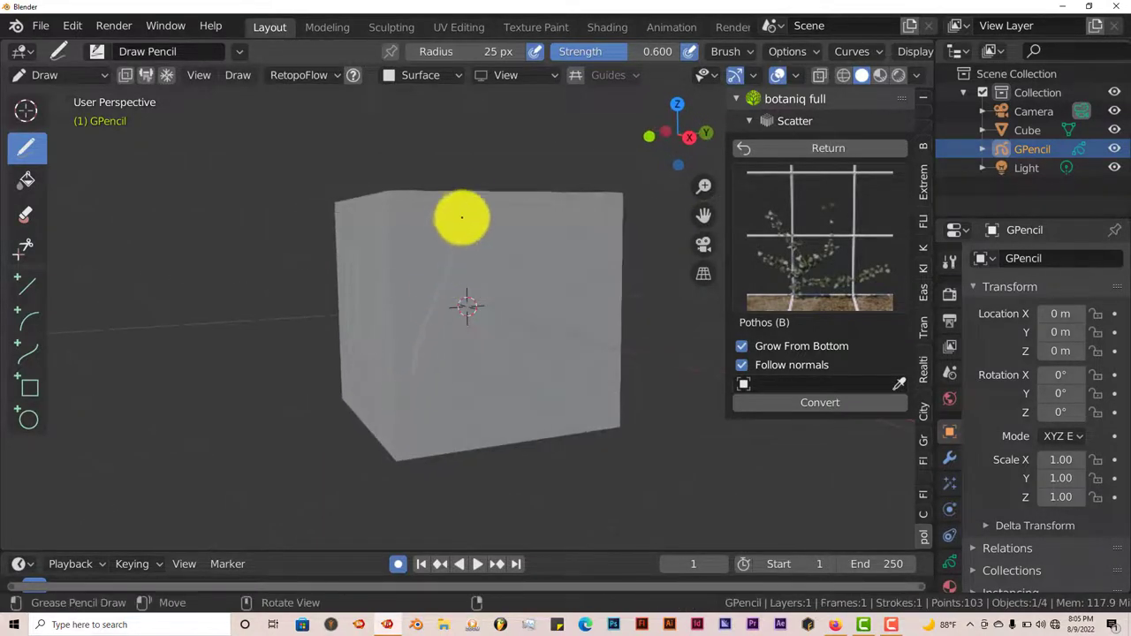
mouse_move(462, 213)
mouse_down()
mouse_move(498, 194)
mouse_move(515, 221)
mouse_move(530, 309)
mouse_move(566, 225)
mouse_up()
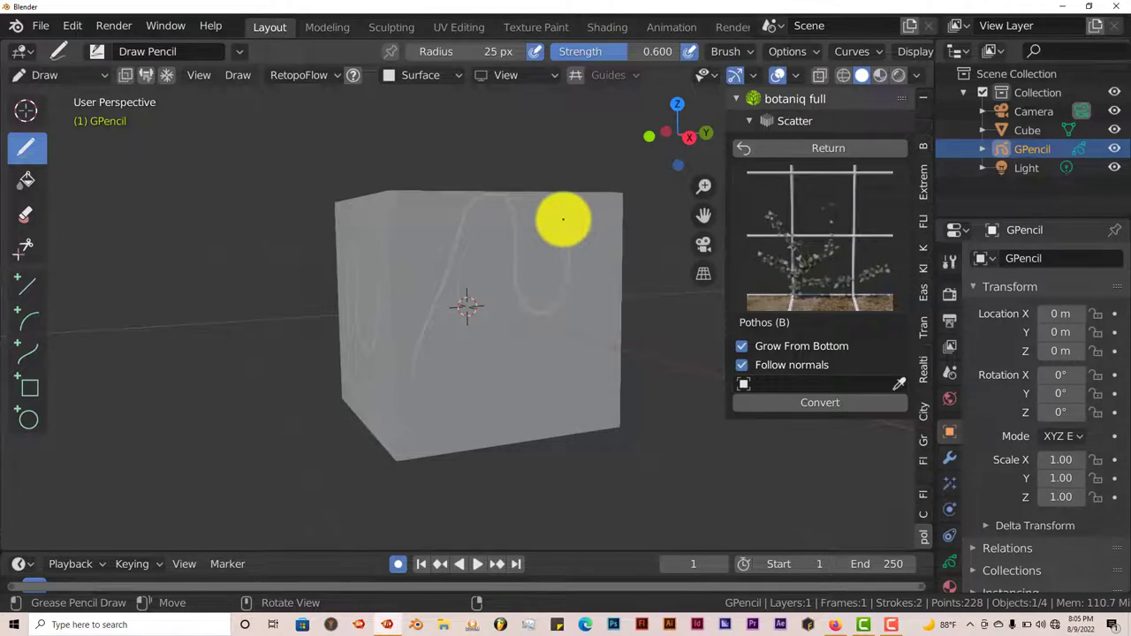
mouse_move(563, 220)
middle_down()
mouse_move(560, 270)
mouse_move(429, 316)
middle_up()
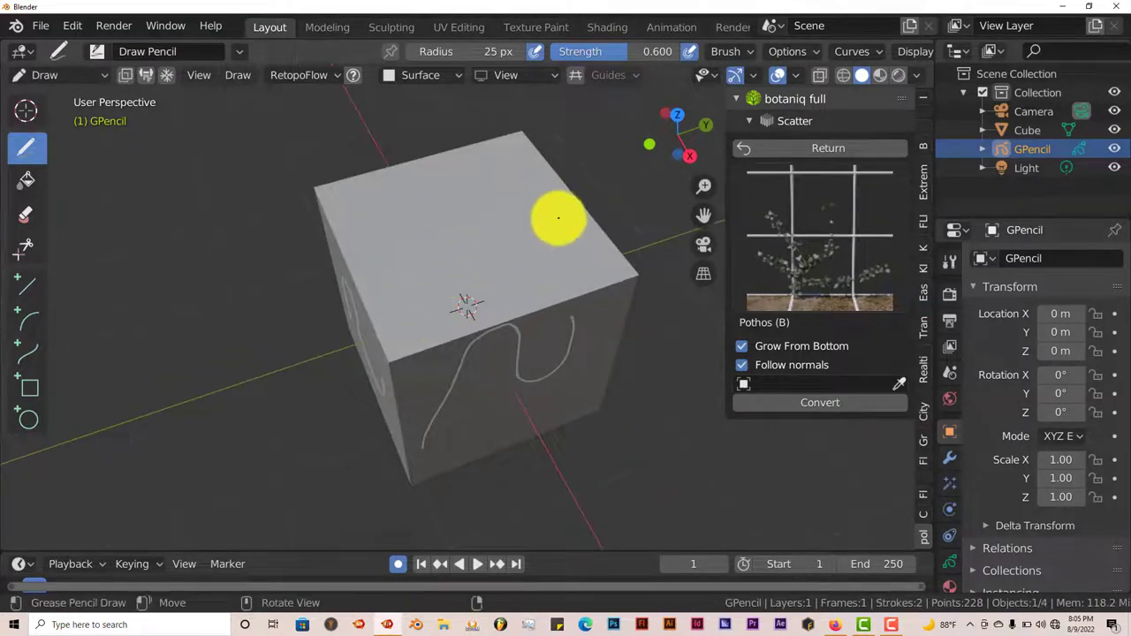
mouse_move(615, 281)
mouse_down()
mouse_move(614, 320)
mouse_move(584, 358)
mouse_up()
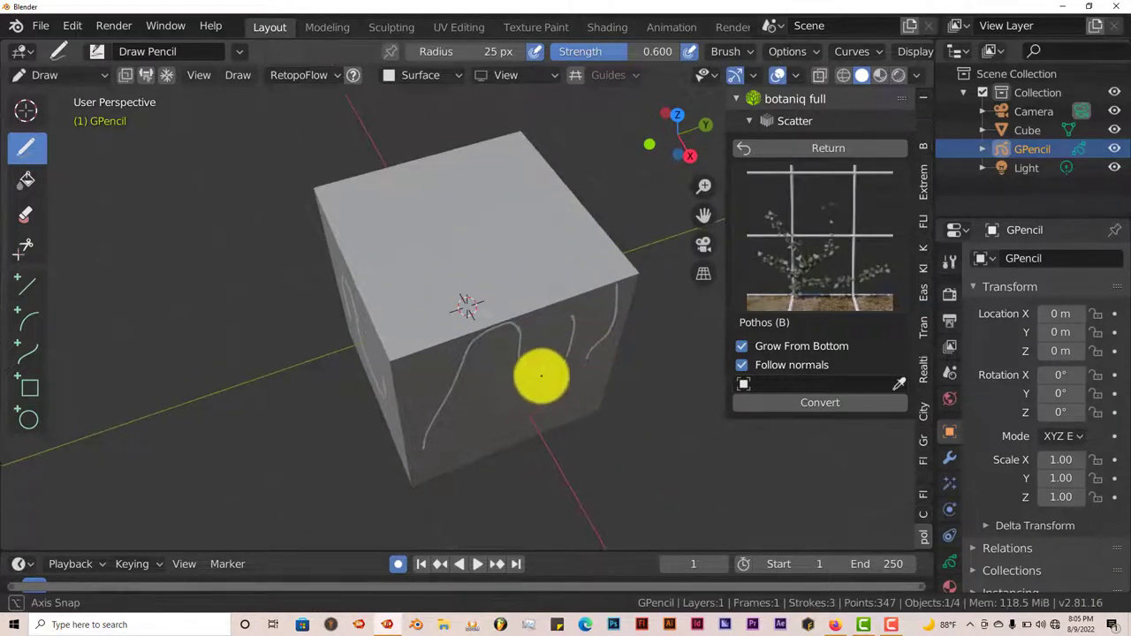
middle_drag(545, 372, 619, 354)
Convert the grease pencil strokes into Vines_Pothos_B_spring-summer vines on the cube.
click(796, 408)
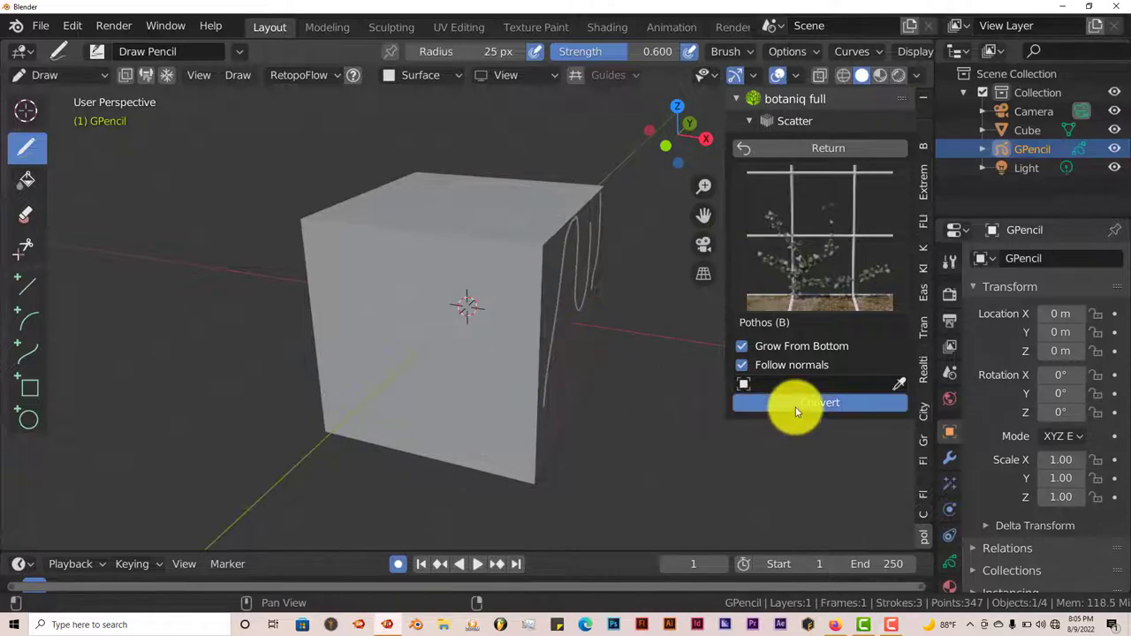
middle_drag(542, 416, 467, 386)
scroll(799, 488, down, 6)
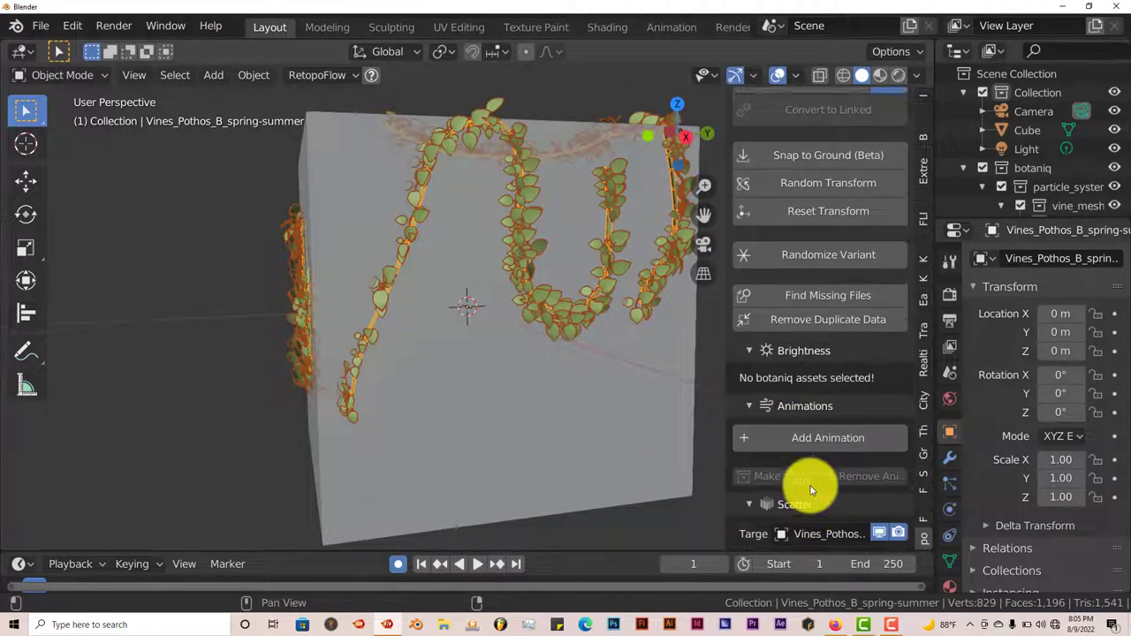
scroll(811, 488, down, 1)
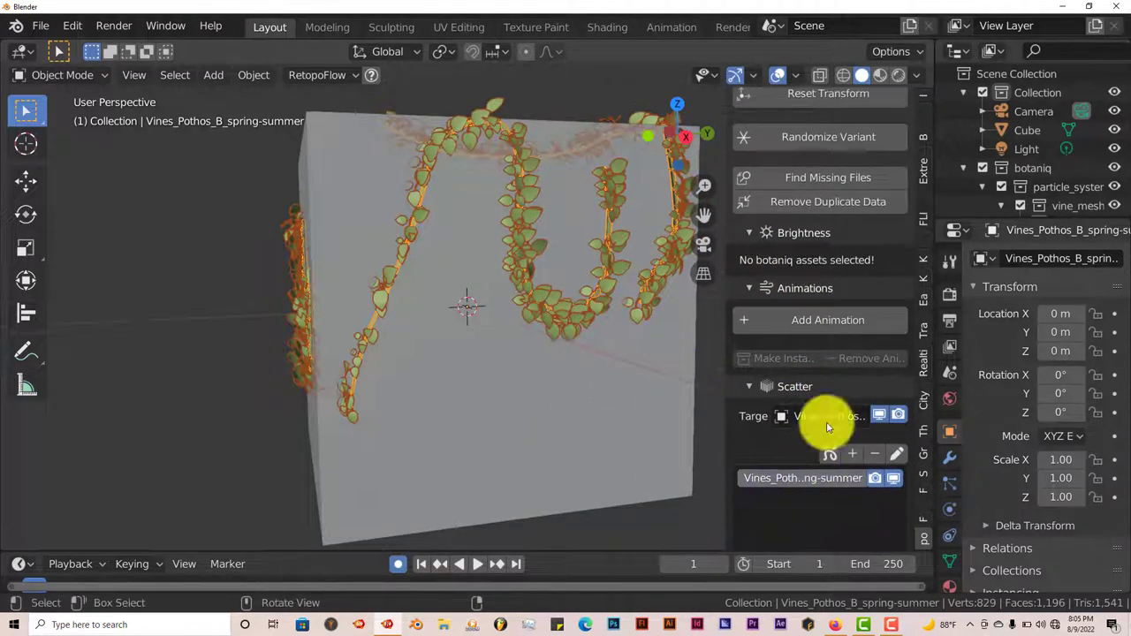
scroll(859, 434, down, 2)
scroll(861, 439, down, 5)
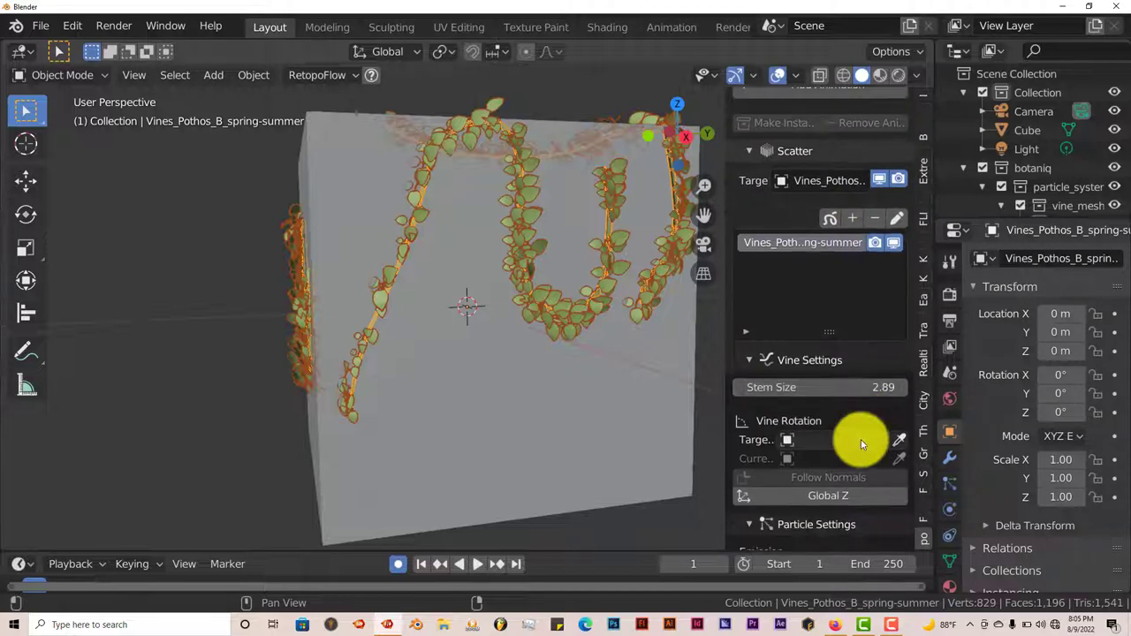
Set the vine Stem Size to 2.71.
middle_drag(609, 363, 571, 336)
scroll(431, 301, up, 4)
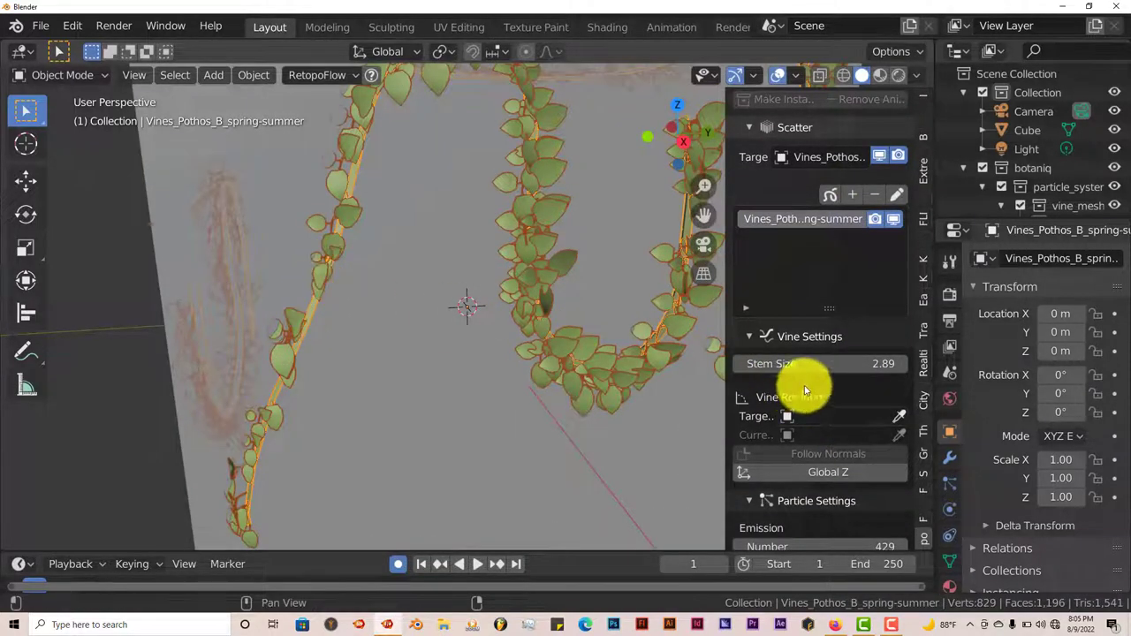
mouse_move(829, 362)
mouse_down()
mouse_move(860, 366)
mouse_move(832, 364)
mouse_up()
scroll(835, 430, down, 5)
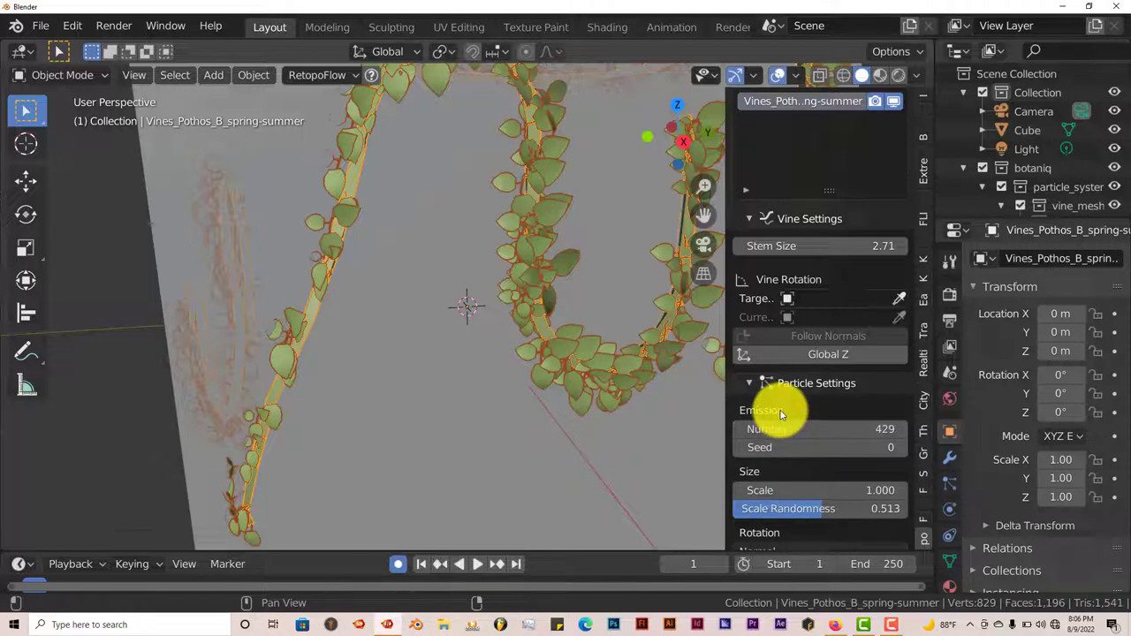
Set the leaf particles to Number 512, Seed 72 and Scale 1.6.
middle_drag(283, 303, 282, 311)
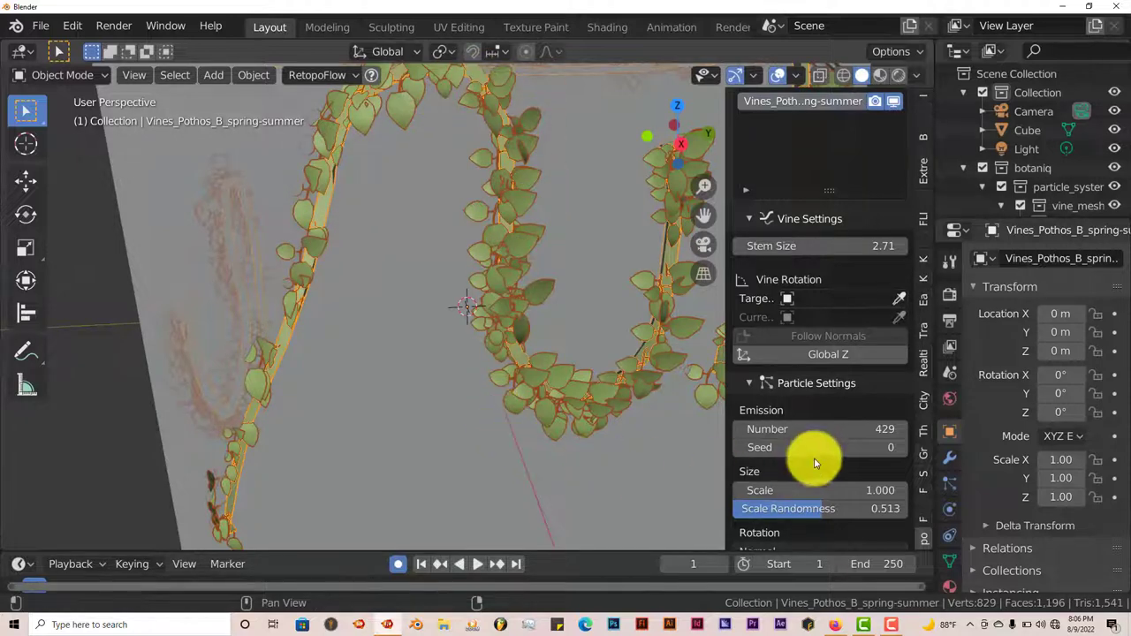
drag(821, 430, 877, 428)
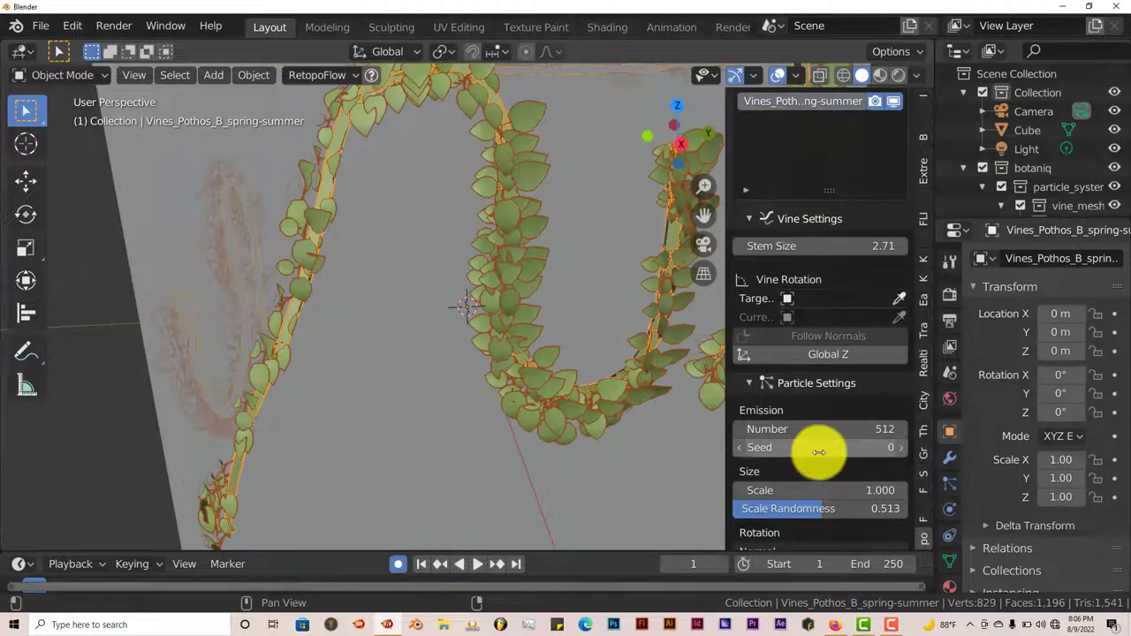
mouse_move(816, 450)
mouse_down()
mouse_move(872, 453)
mouse_move(835, 455)
mouse_up()
drag(813, 495, 841, 489)
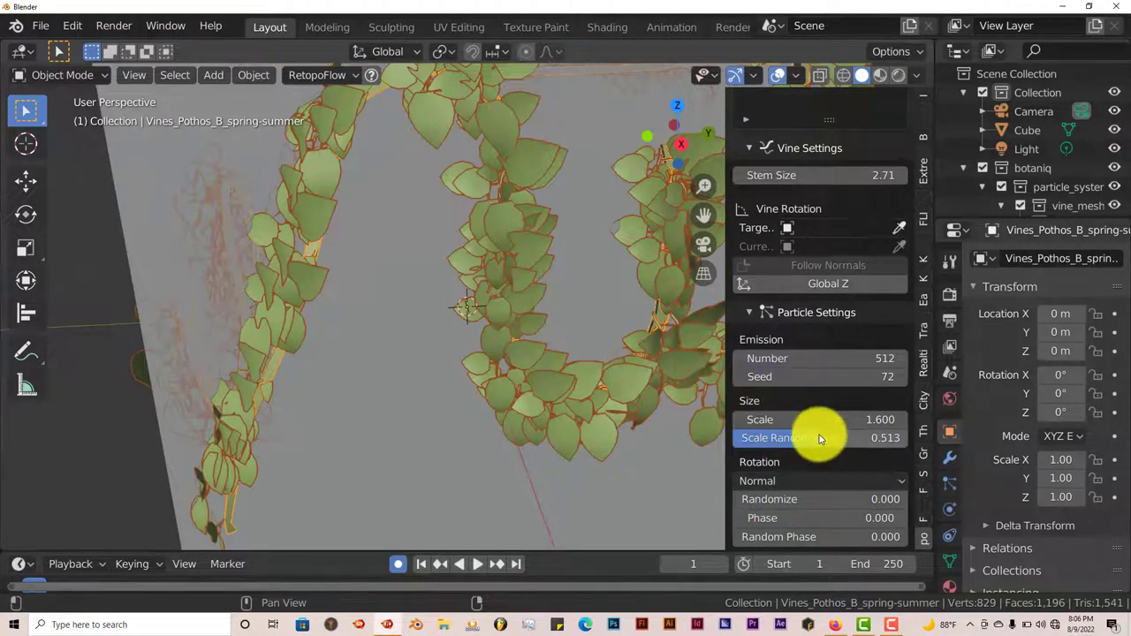
Lower the leaf Scale Randomness to 0.490.
drag(821, 439, 796, 440)
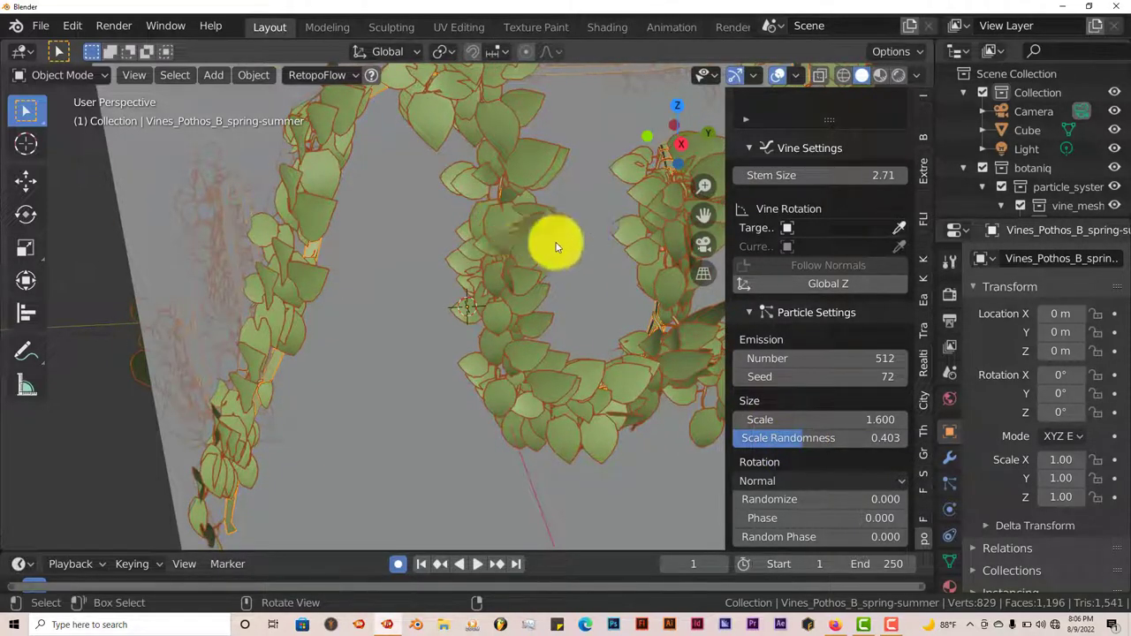
scroll(505, 222, up, 3)
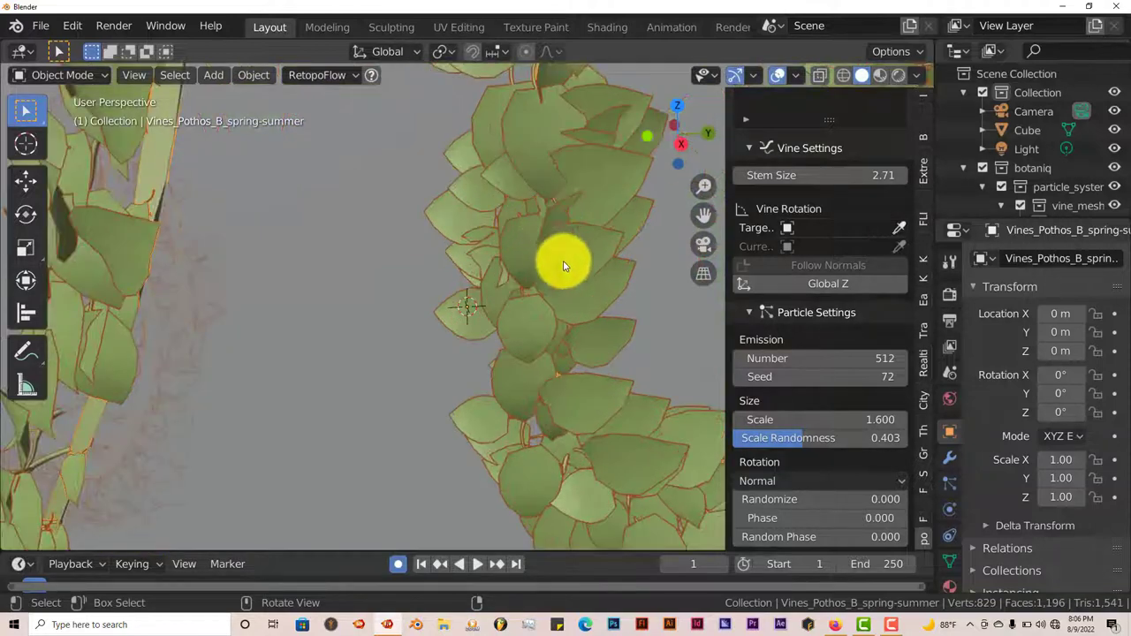
scroll(563, 264, down, 4)
middle_drag(560, 260, 551, 306)
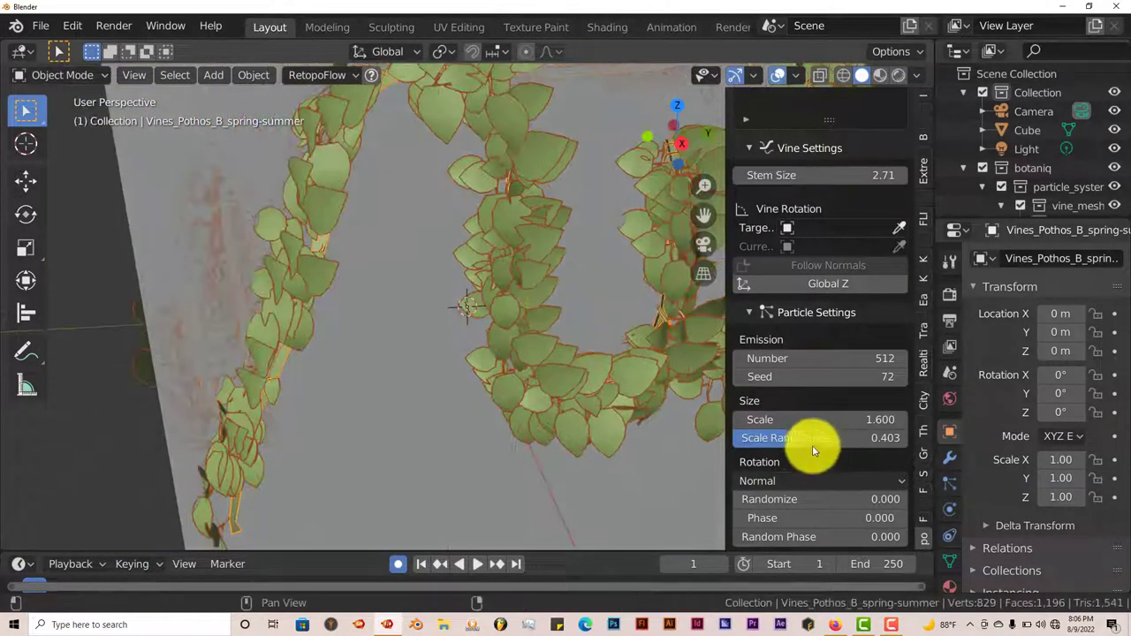
mouse_move(810, 444)
mouse_down()
mouse_move(798, 448)
mouse_move(819, 442)
mouse_up()
scroll(806, 490, down, 2)
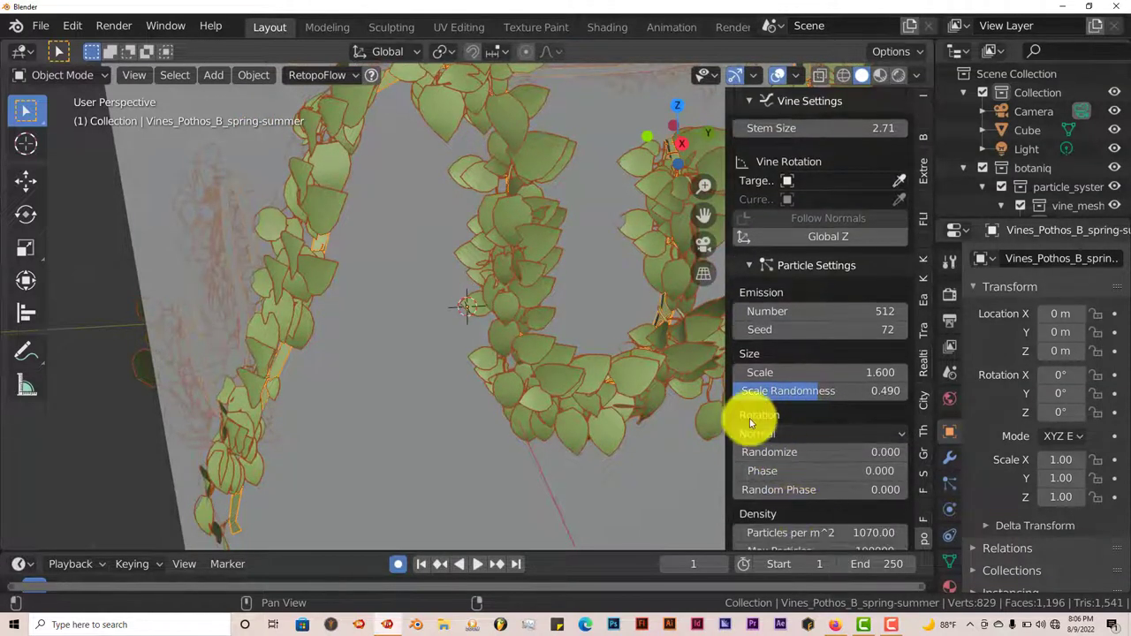
Set the leaf rotation Randomize to 0.067.
drag(784, 448, 818, 454)
scroll(752, 487, down, 2)
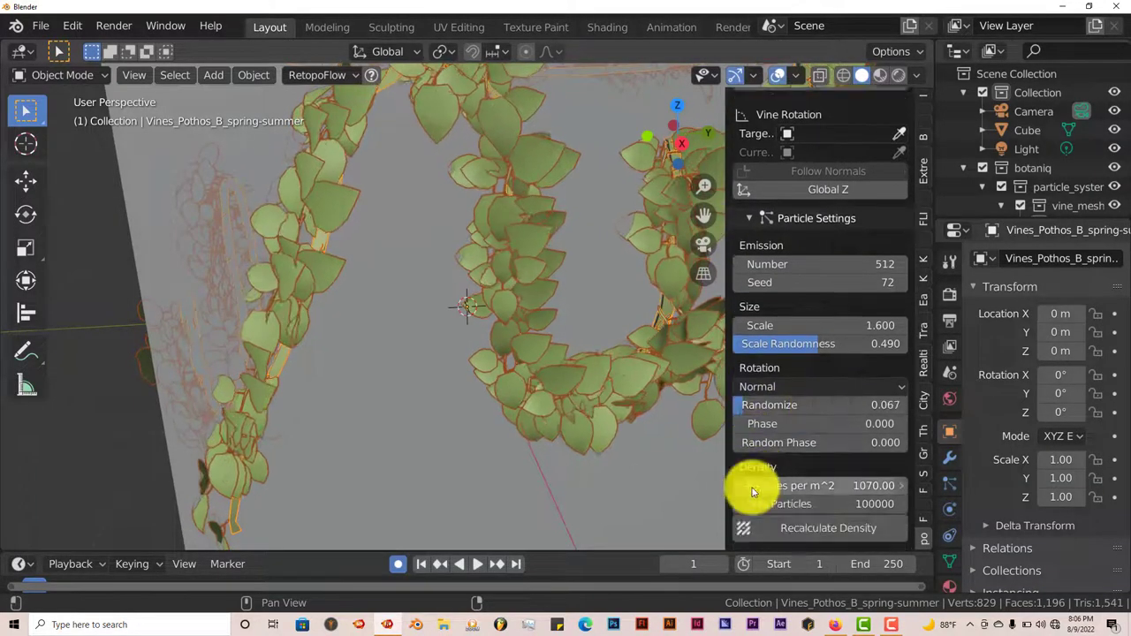
scroll(821, 495, down, 4)
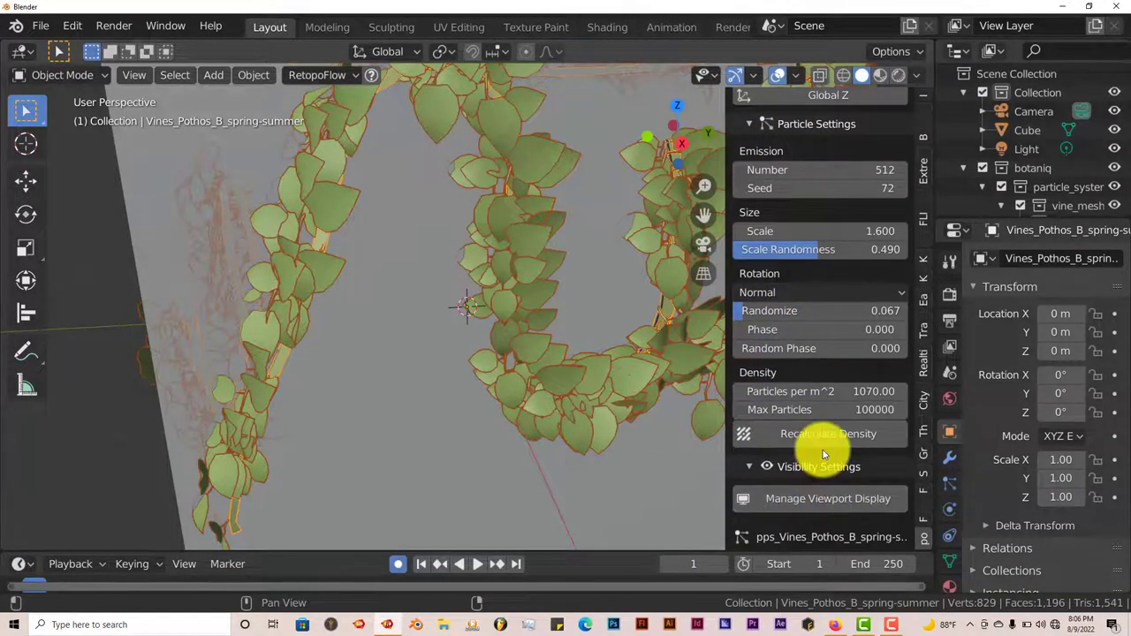
scroll(823, 450, down, 2)
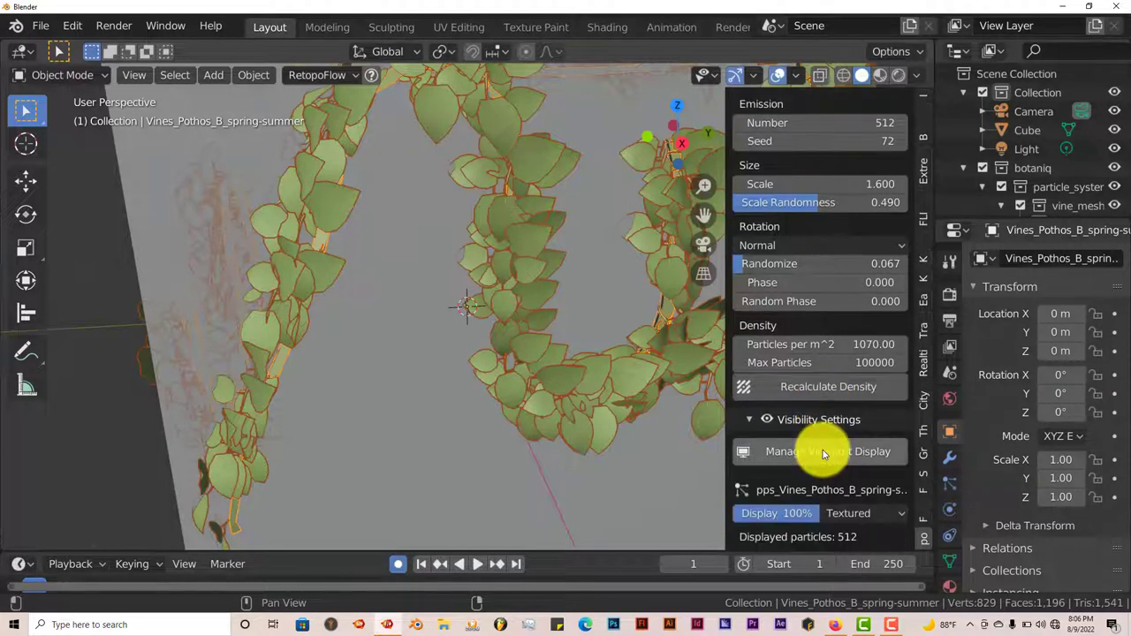
scroll(824, 455, down, 2)
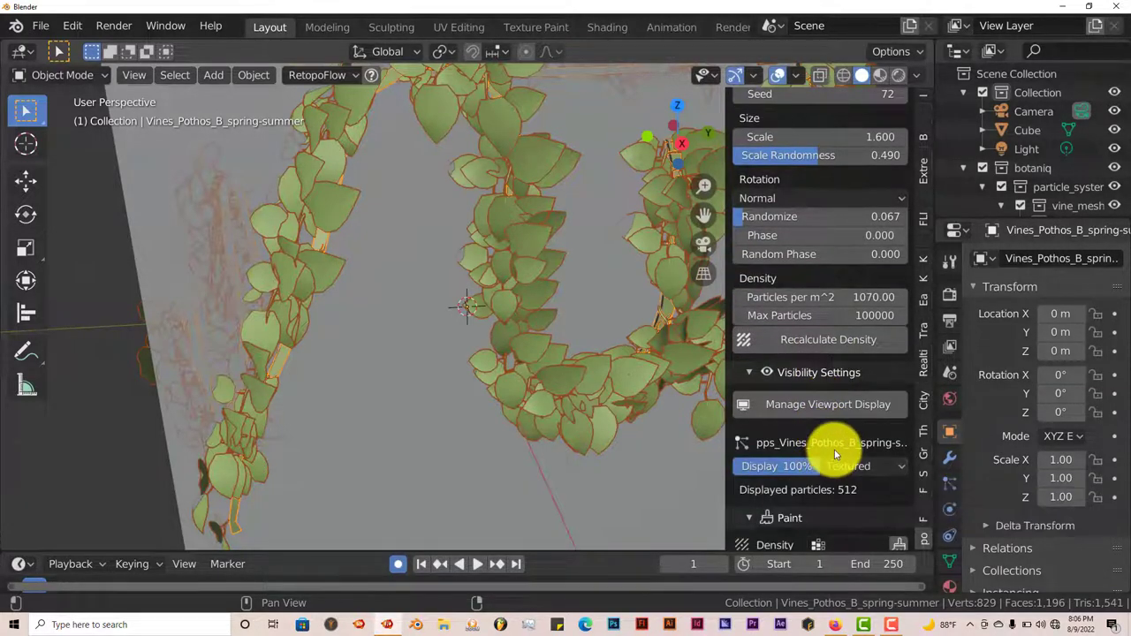
scroll(828, 449, up, 3)
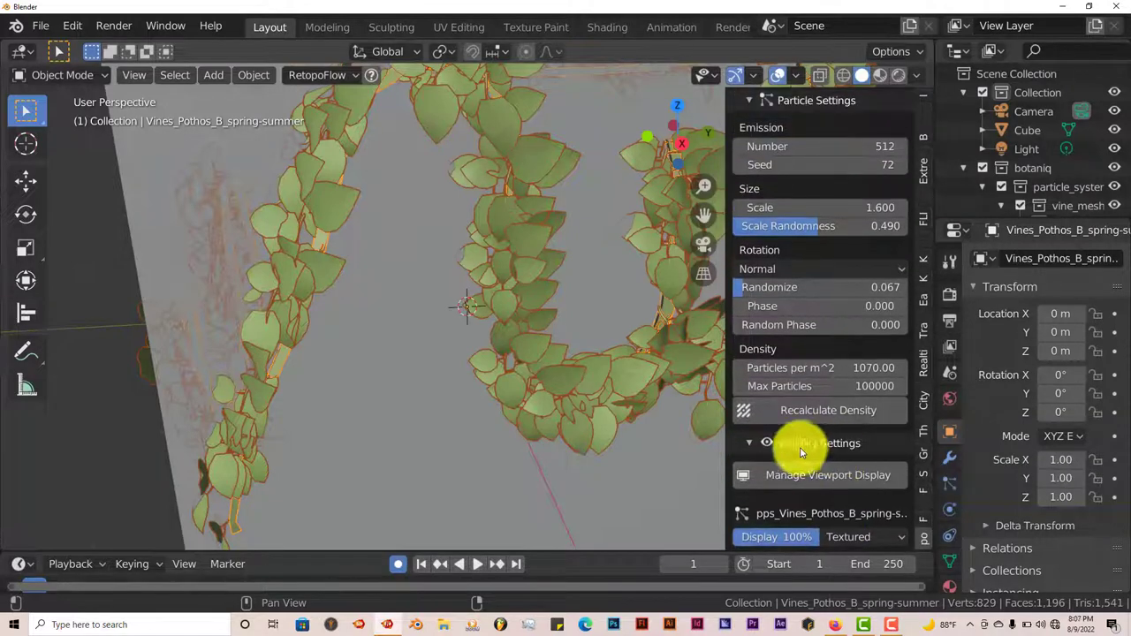
Switch the viewport shading to Rendered.
middle_drag(512, 369, 479, 383)
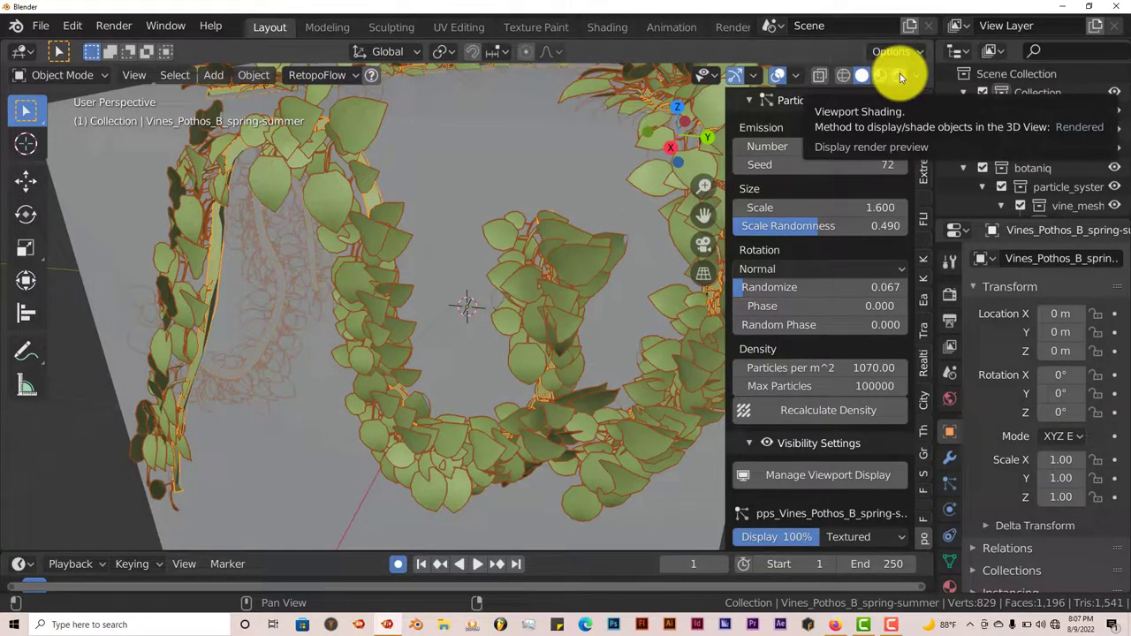
click(900, 77)
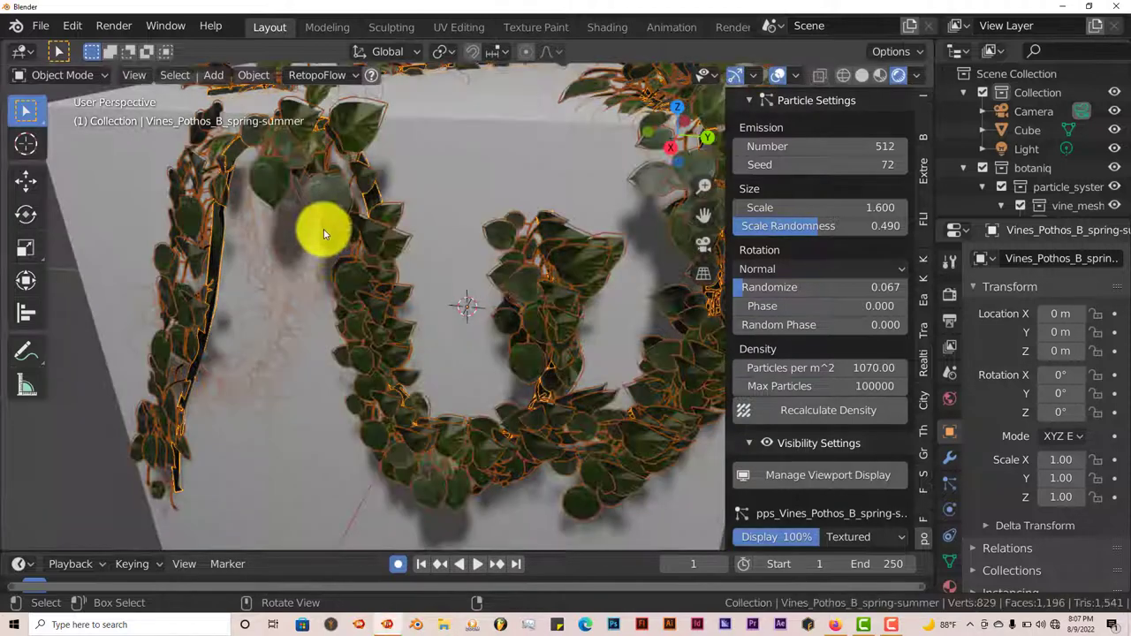
scroll(409, 352, up, 2)
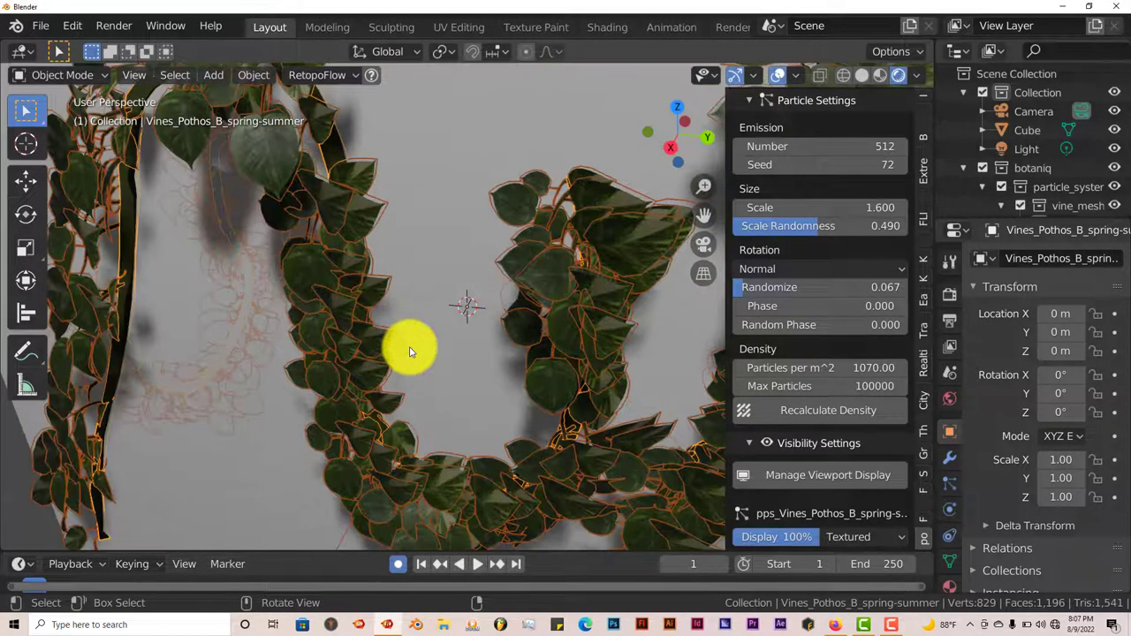
Turn off viewport overlays and orbit around the leafy vine-covered cube.
click(778, 78)
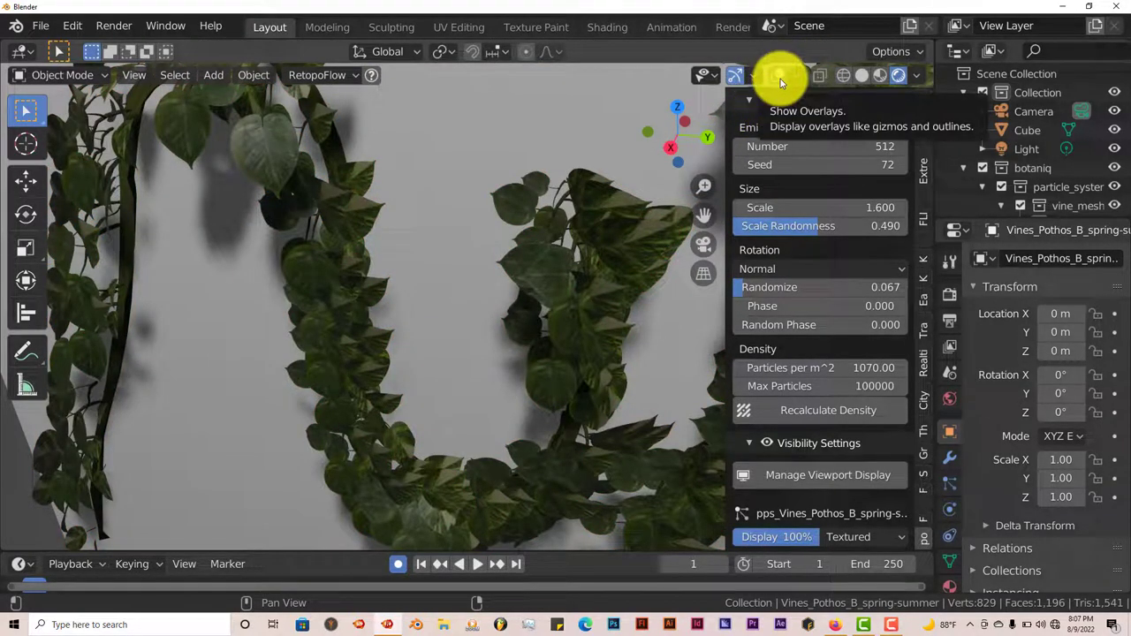
scroll(447, 371, up, 3)
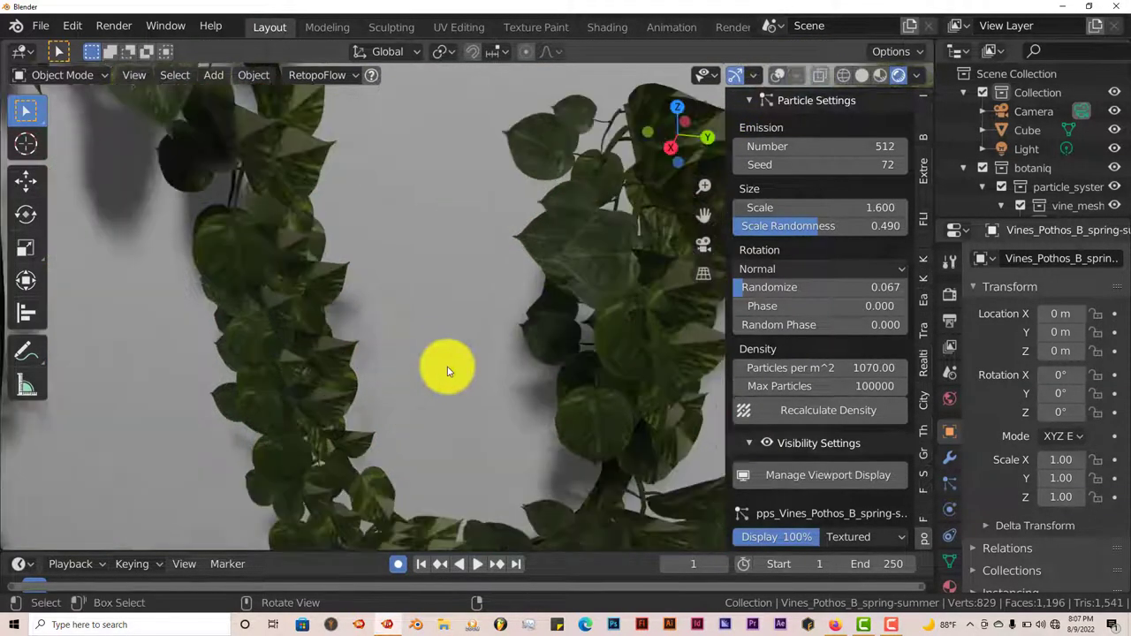
middle_drag(443, 371, 433, 364)
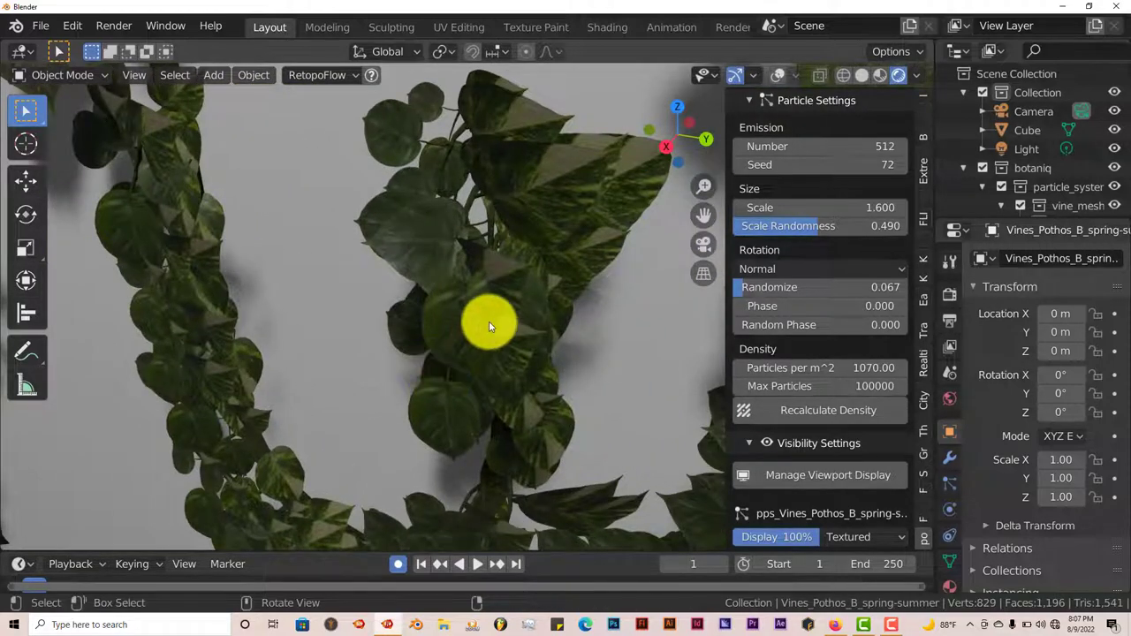
scroll(489, 325, down, 4)
middle_drag(489, 325, 347, 400)
scroll(502, 340, up, 2)
scroll(503, 323, up, 2)
scroll(459, 374, down, 2)
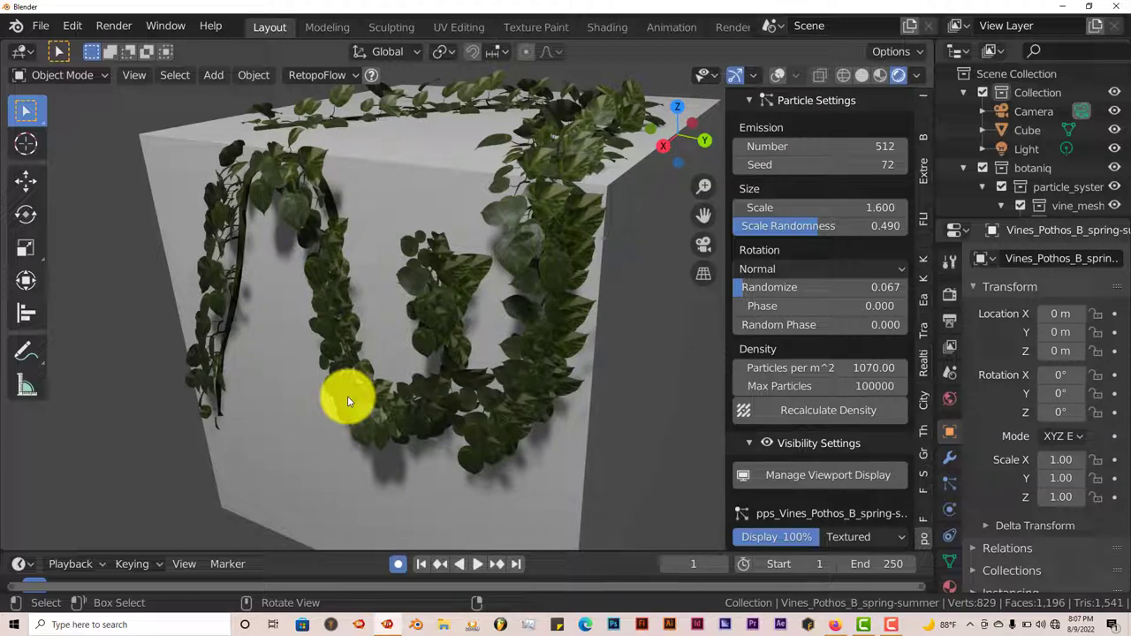
mouse_move(347, 401)
middle_down()
mouse_move(356, 397)
mouse_move(353, 412)
middle_up()
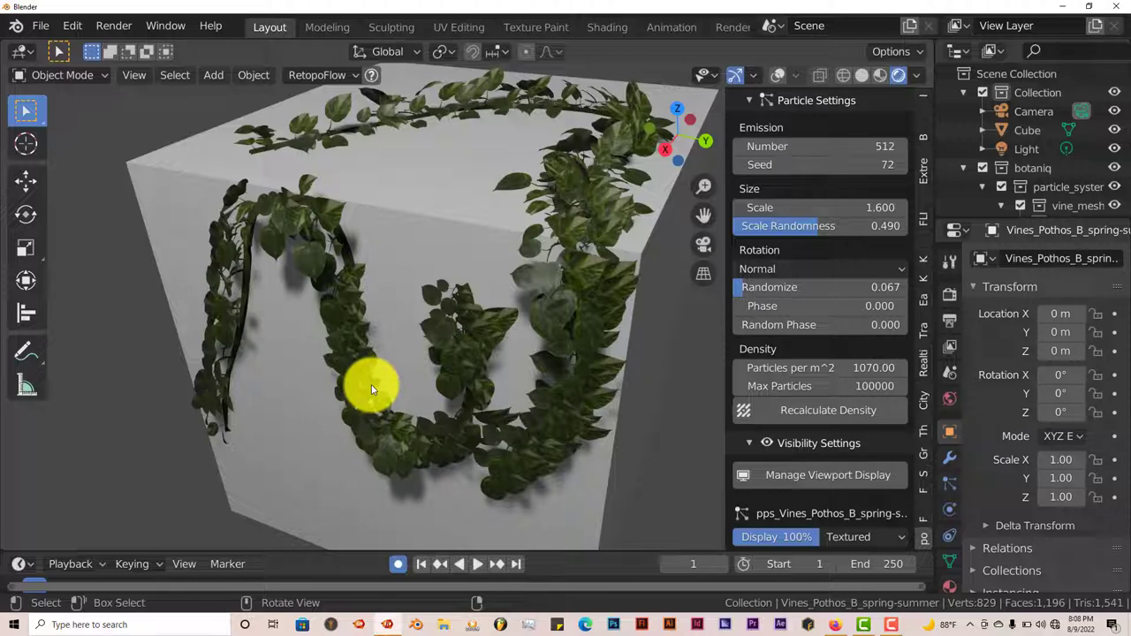
middle_drag(358, 388, 334, 391)
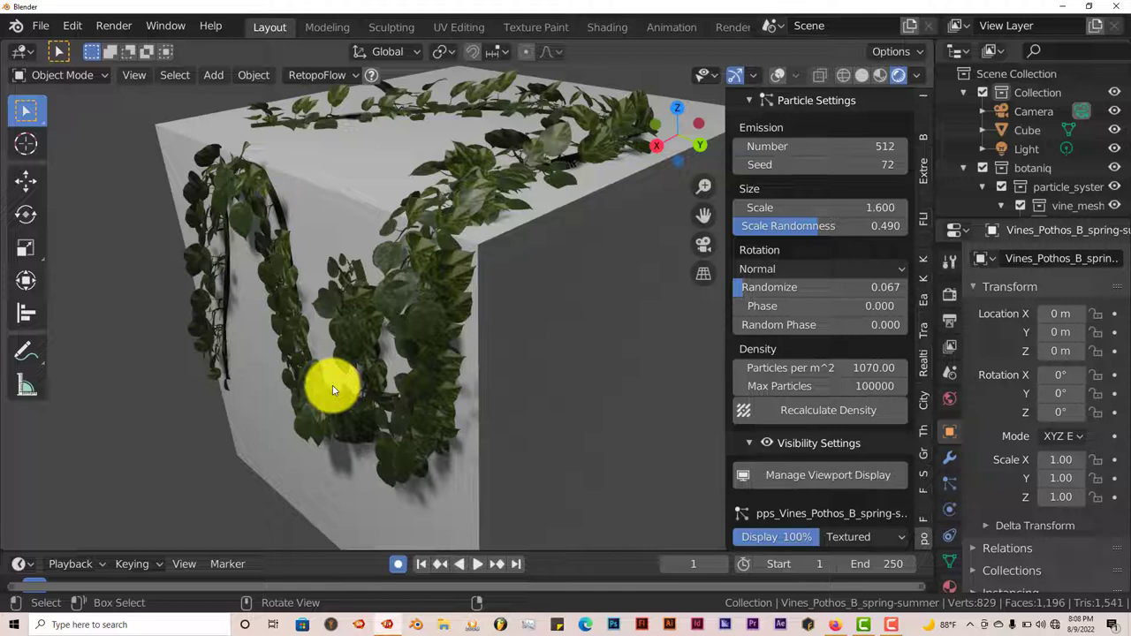
middle_drag(333, 389, 355, 387)
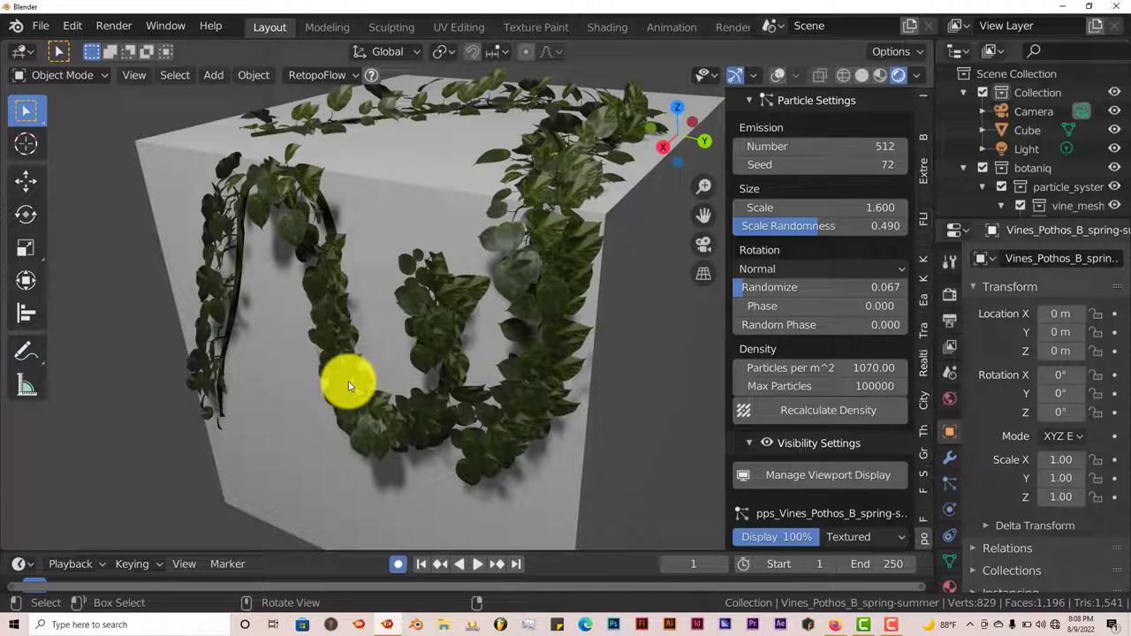
mouse_move(350, 387)
middle_down()
mouse_move(331, 375)
mouse_move(349, 377)
mouse_move(354, 391)
middle_up()
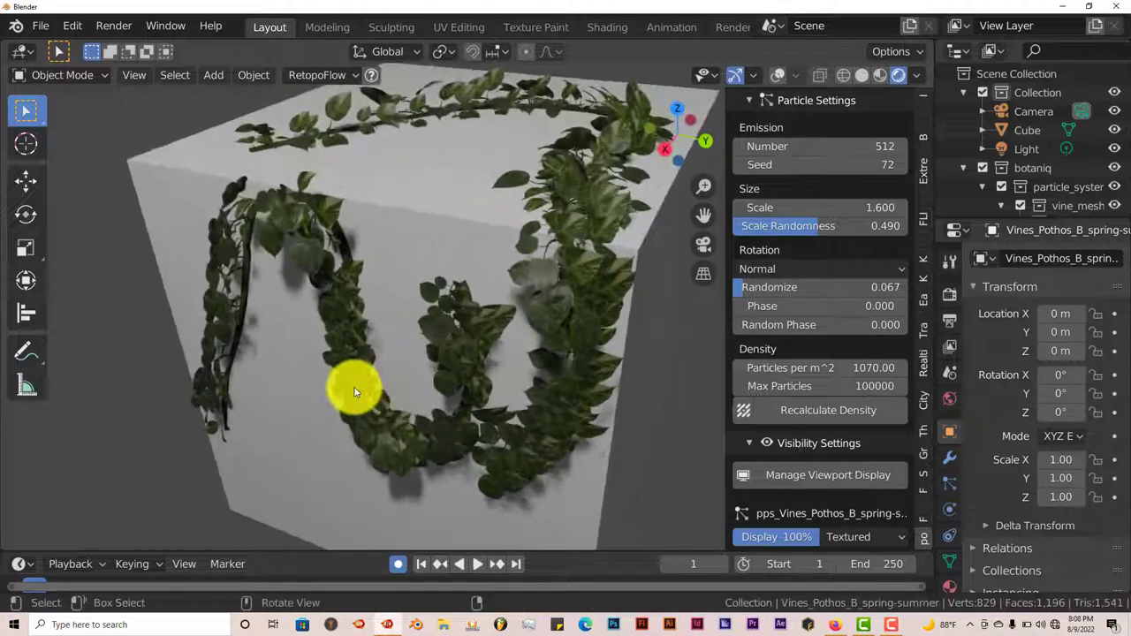